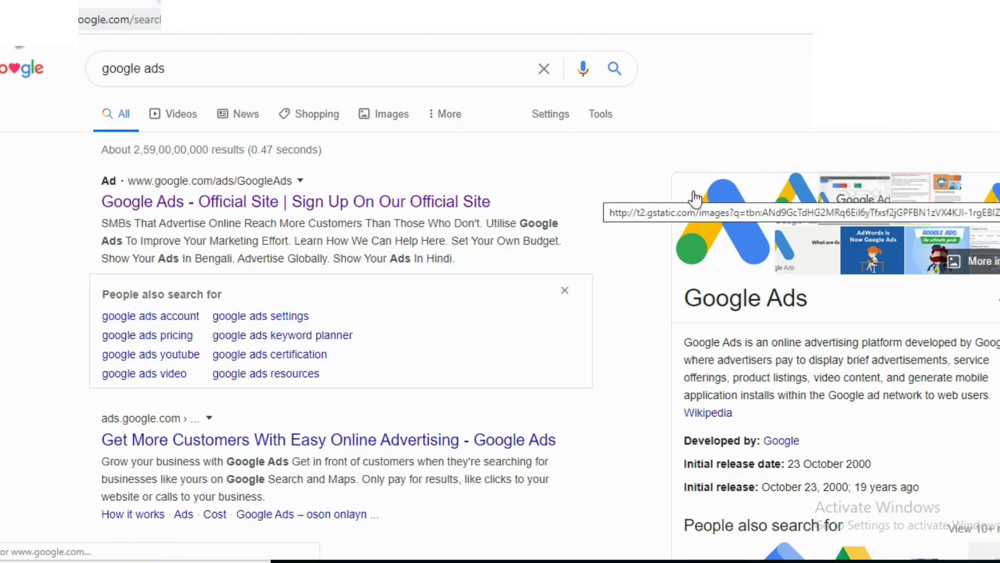
# Step: Open the official Google Ads site from the search results and start creating a new Google Ads account
pyautogui.click(141, 204)
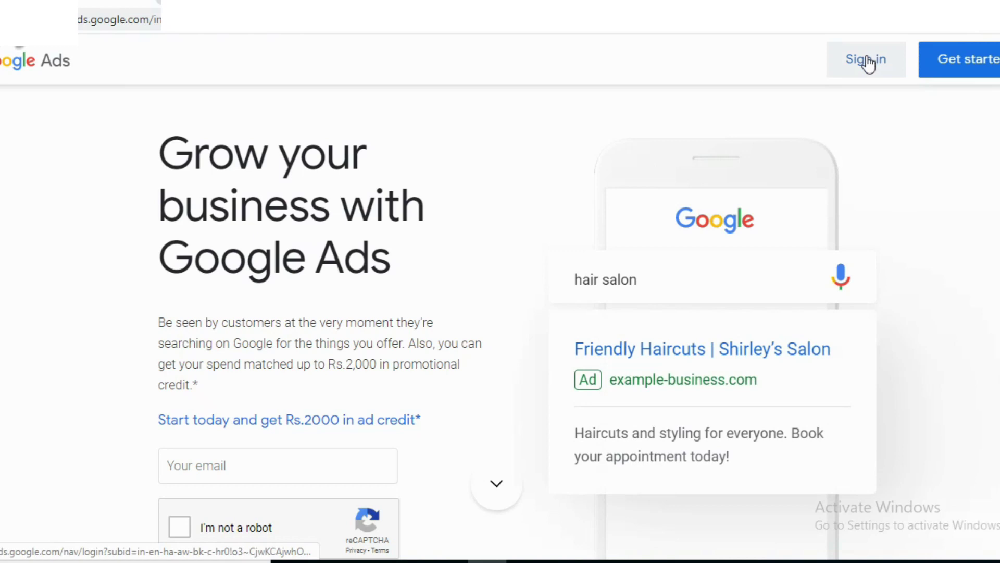
pyautogui.click(979, 65)
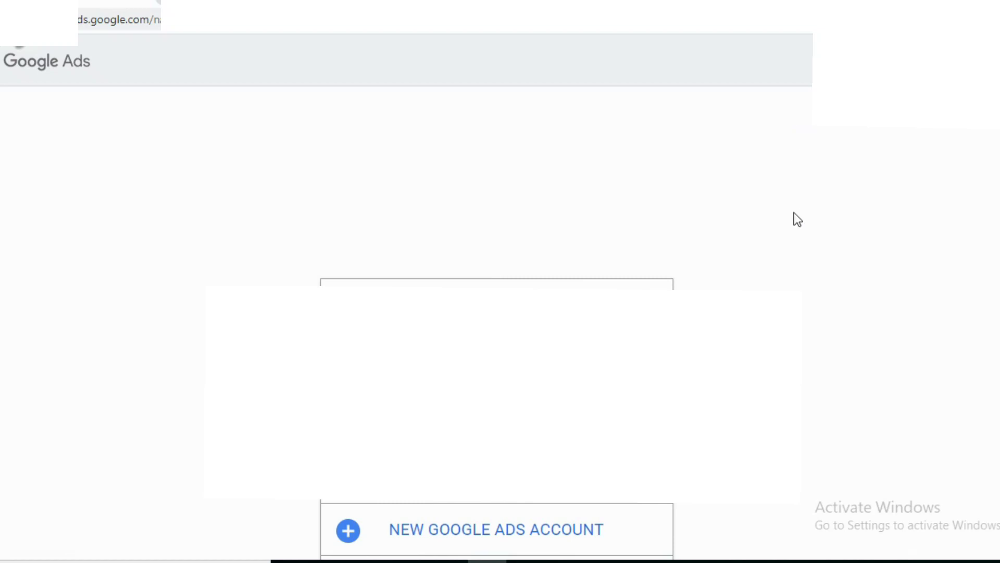
pyautogui.click(496, 530)
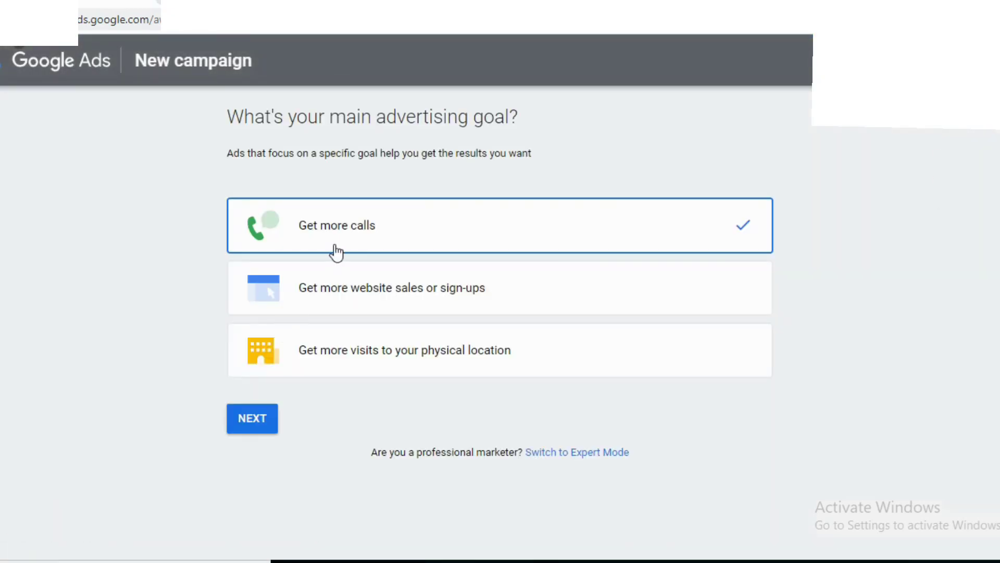
# Step: Switch to Expert Mode and choose a Video campaign without a goal's guidance
pyautogui.click(573, 453)
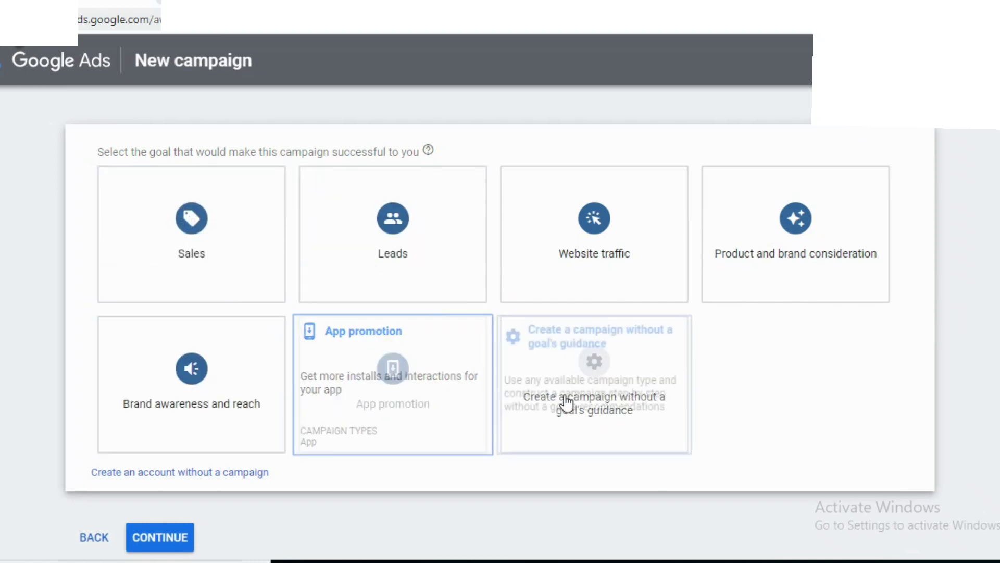
pyautogui.click(591, 408)
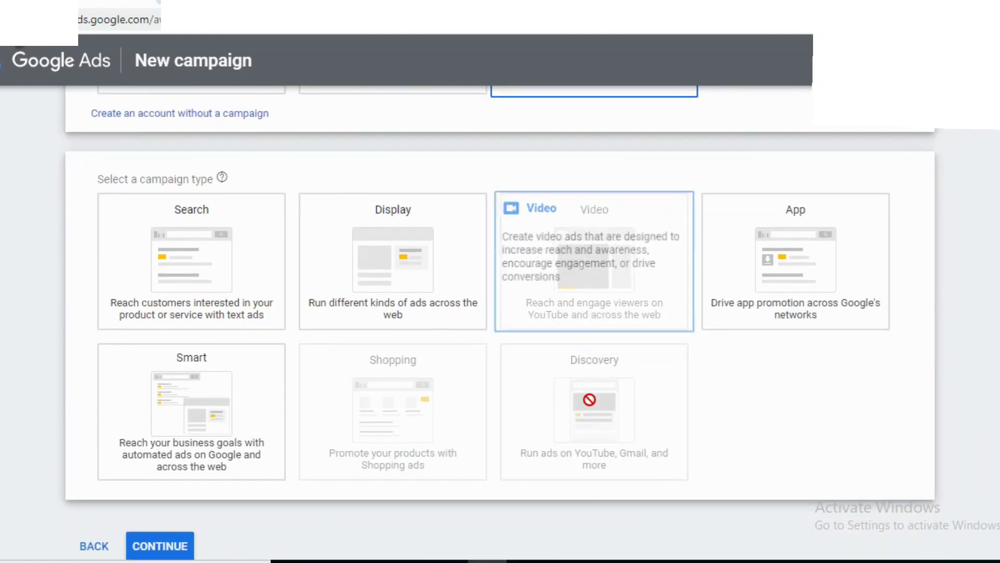
pyautogui.click(596, 255)
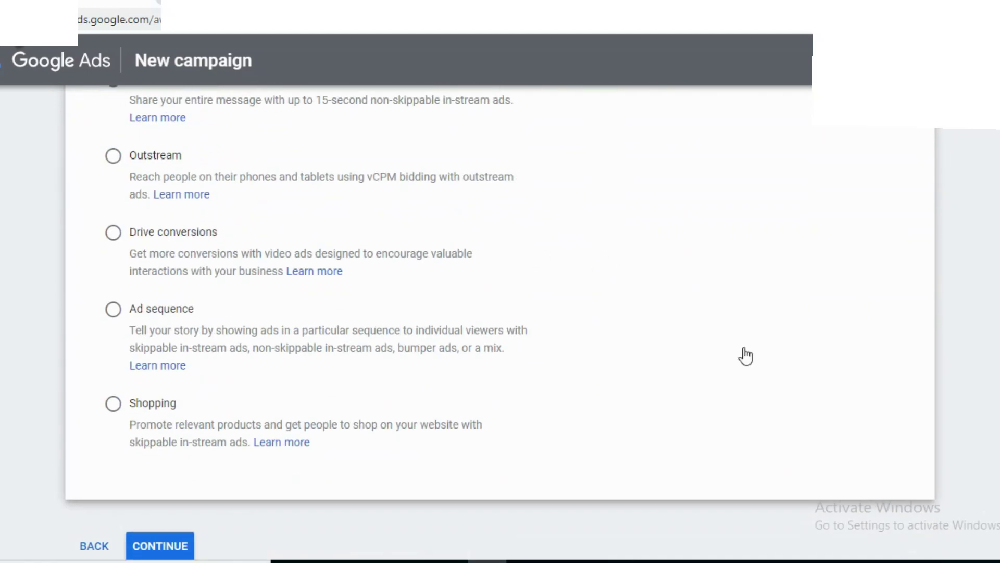
# Step: Select the Custom video campaign subtype and continue to the campaign settings
pyautogui.scroll(3, 501, 313)
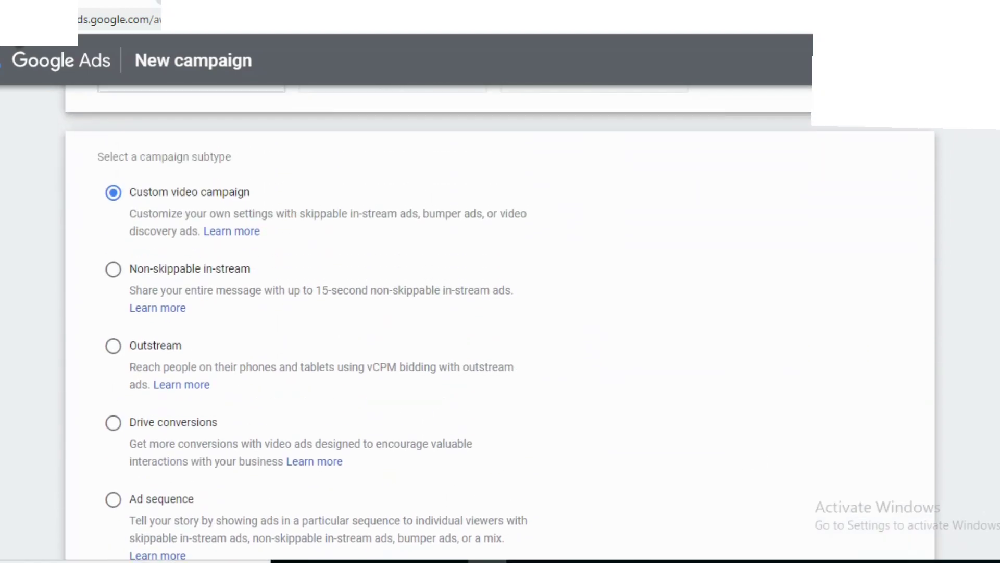
pyautogui.scroll(-1, 436, 322)
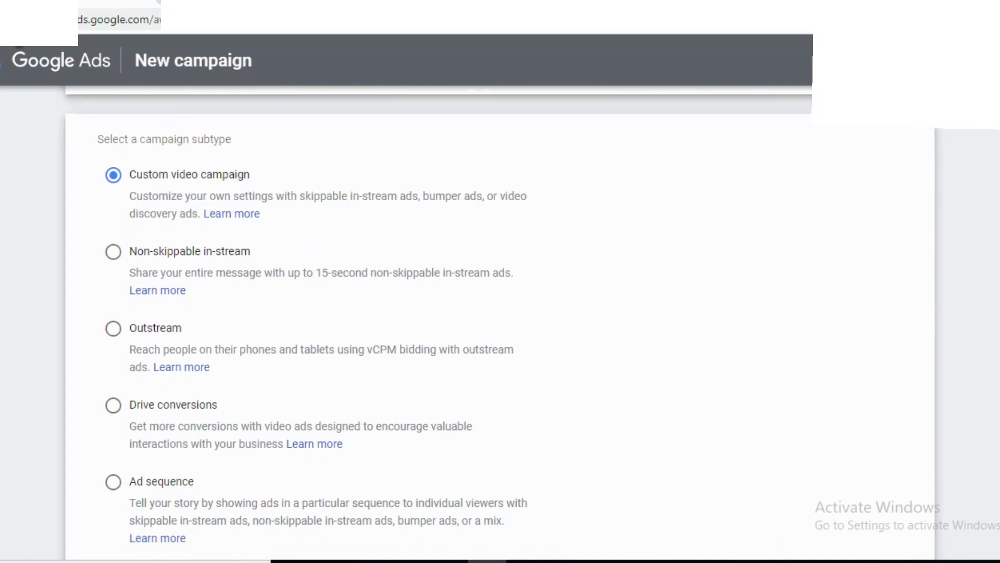
pyautogui.scroll(-1, 501, 313)
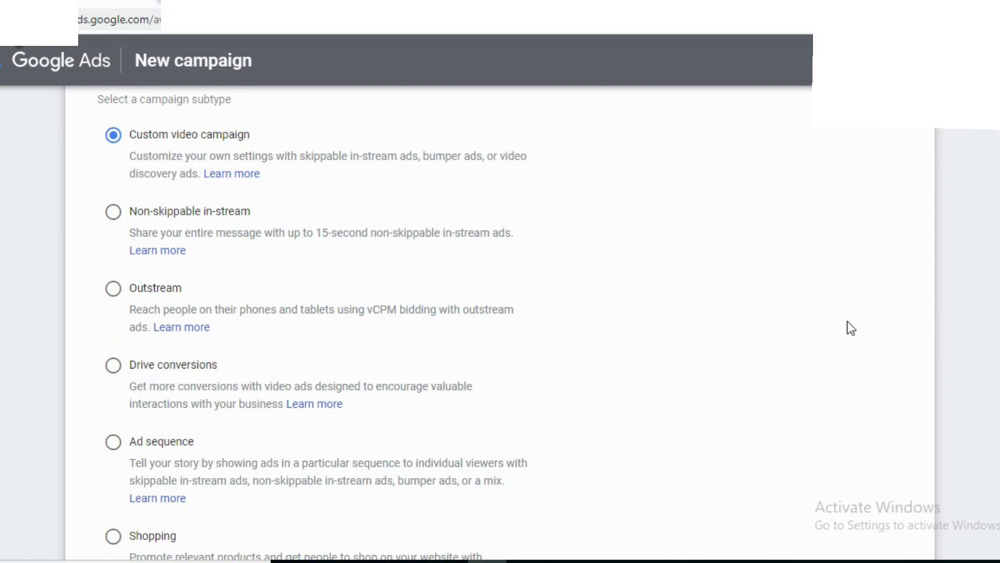
pyautogui.click(113, 365)
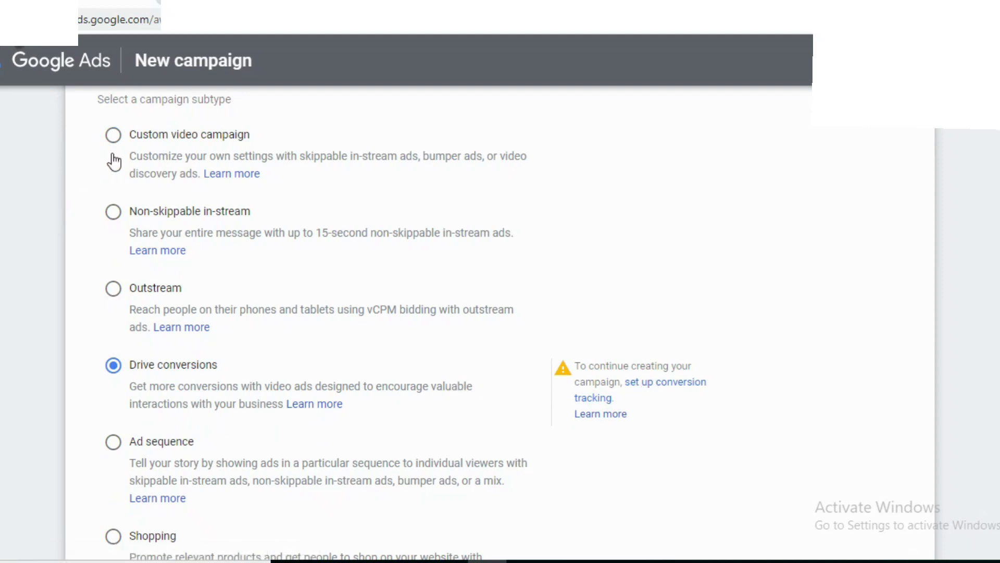
pyautogui.click(113, 137)
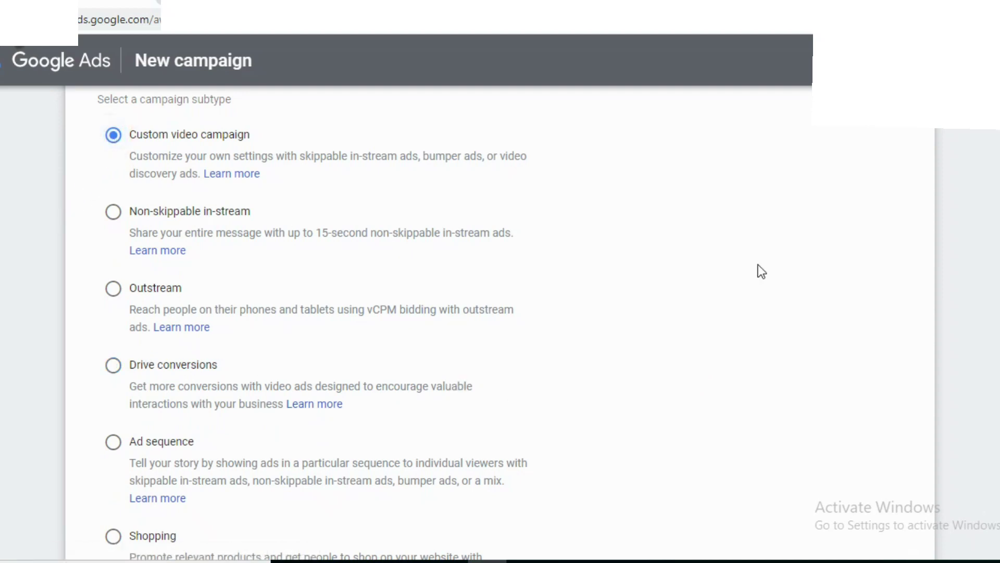
pyautogui.scroll(-2, 500, 521)
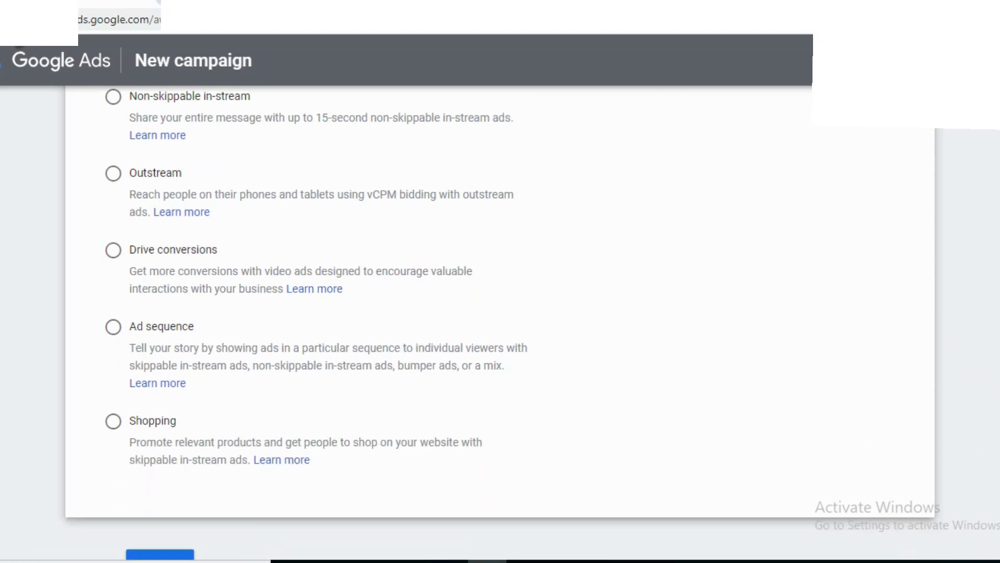
pyautogui.scroll(-2, 500, 521)
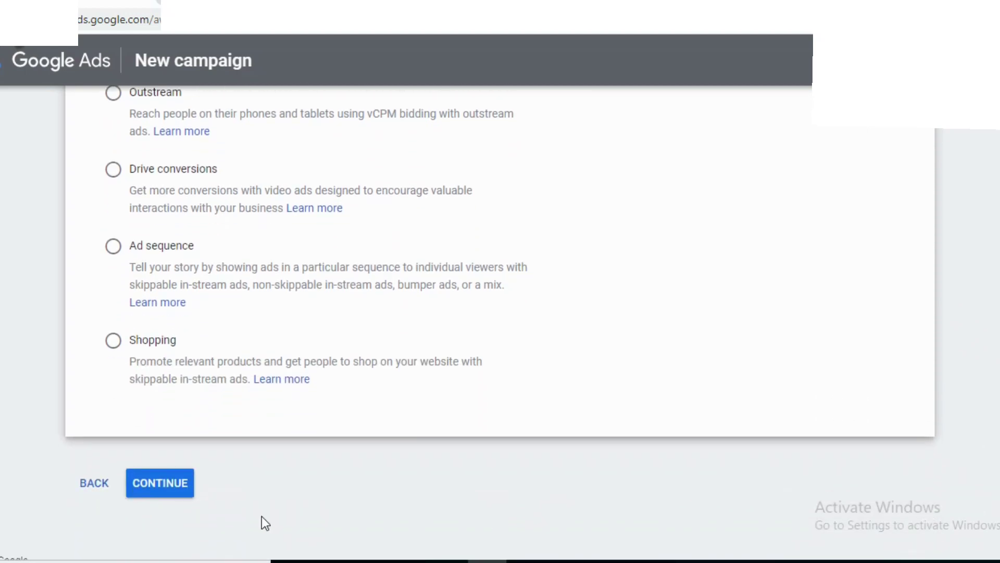
pyautogui.click(188, 487)
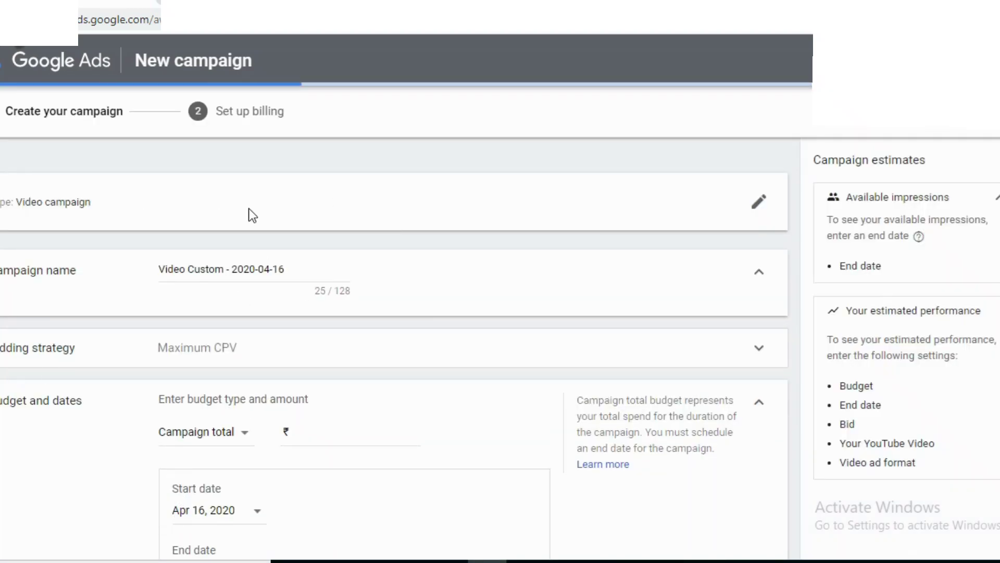
# Step: Replace the default campaign name with "techie info & job updates"
pyautogui.click(312, 267)
pyautogui.press('BackSpace')
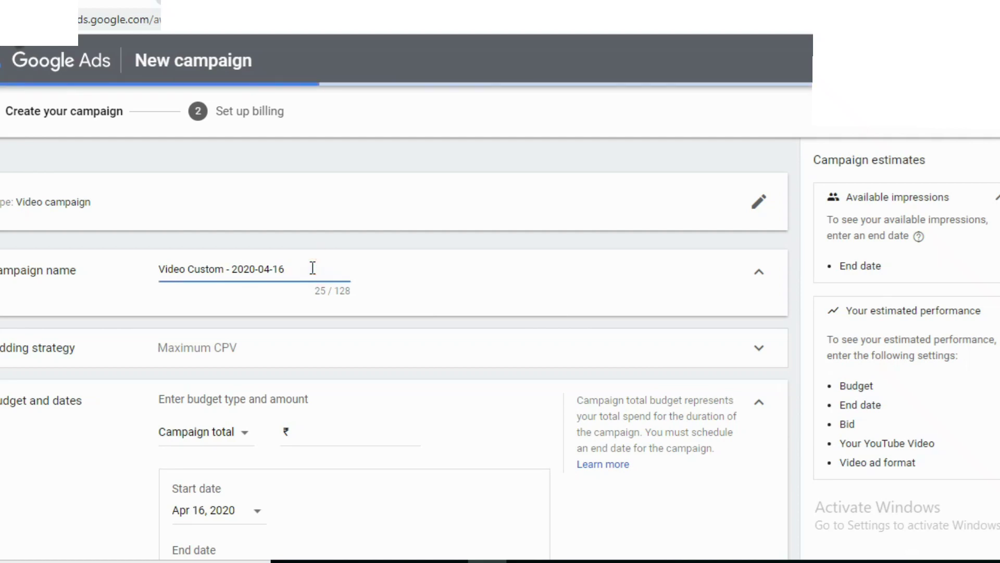
pyautogui.press('BackSpace')
pyautogui.press('BackSpace')
pyautogui.press('BackSpace')
pyautogui.press('BackSpace')
pyautogui.press('BackSpace')
pyautogui.press('BackSpace')
pyautogui.press('BackSpace')
pyautogui.press('BackSpace')
pyautogui.press('BackSpace')
pyautogui.press('BackSpace')
pyautogui.press('BackSpace')
pyautogui.press('BackSpace')
pyautogui.press('BackSpace')
pyautogui.press('BackSpace')
pyautogui.press('BackSpace')
pyautogui.press('BackSpace')
pyautogui.press('BackSpace')
pyautogui.press('BackSpace')
pyautogui.press('BackSpace')
pyautogui.press('BackSpace')
pyautogui.write('techie info & job updates')
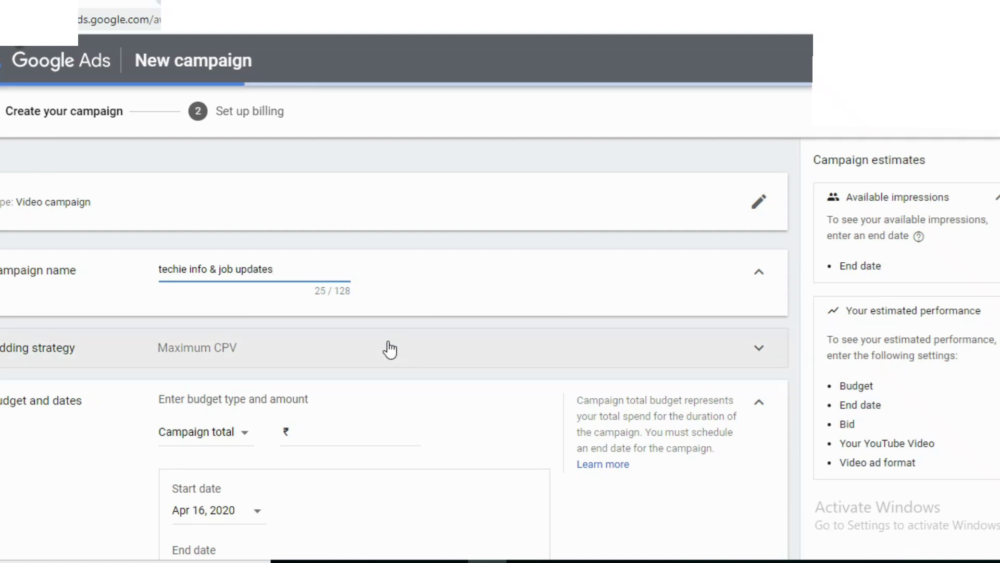
# Step: Try the Target CPM bidding strategy and switch back to Maximum CPV
pyautogui.click(389, 349)
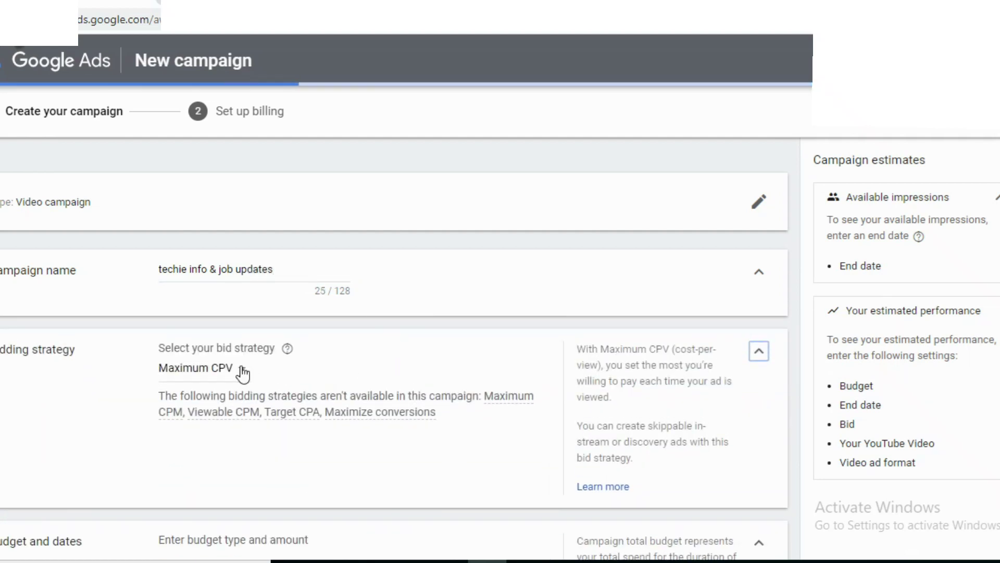
pyautogui.click(242, 372)
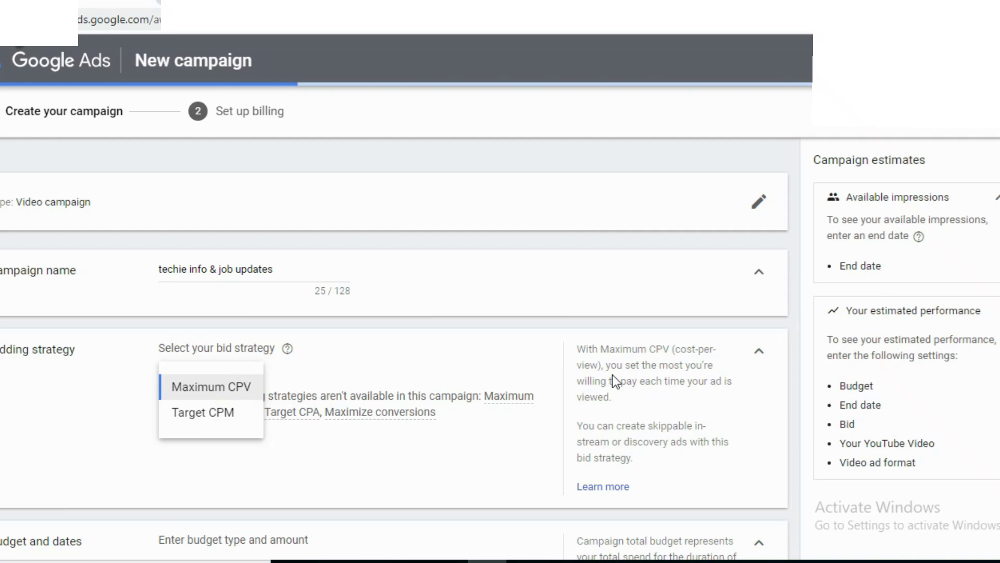
pyautogui.click(218, 413)
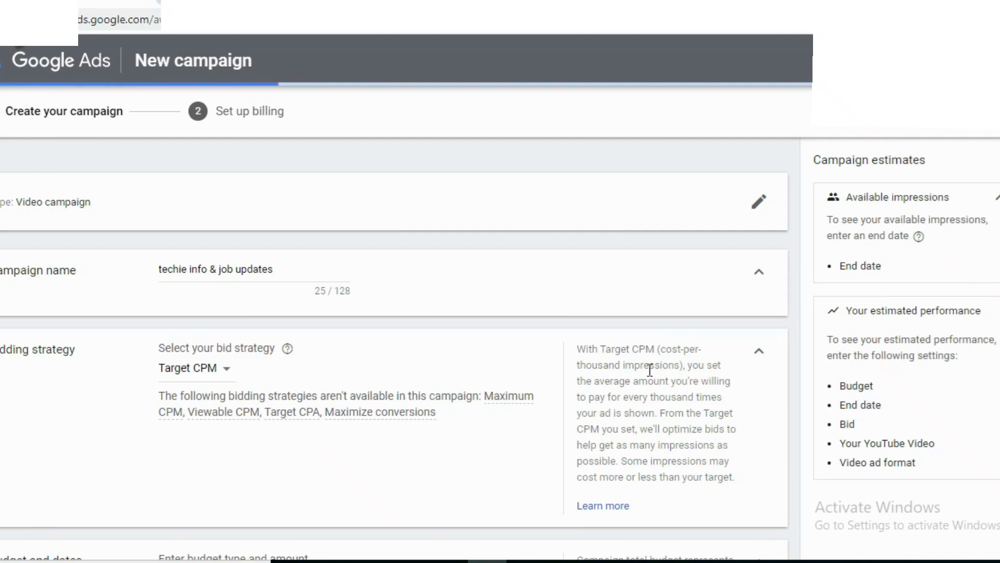
pyautogui.click(227, 368)
pyautogui.click(222, 383)
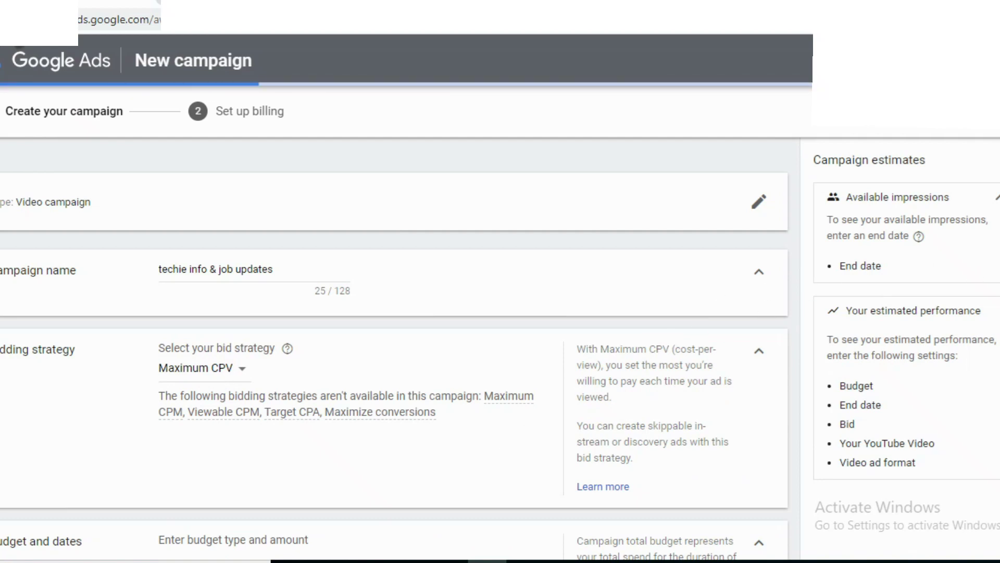
# Step: Enter a campaign total budget of ₹3,000
pyautogui.scroll(-2, 395, 321)
pyautogui.scroll(-4, 395, 321)
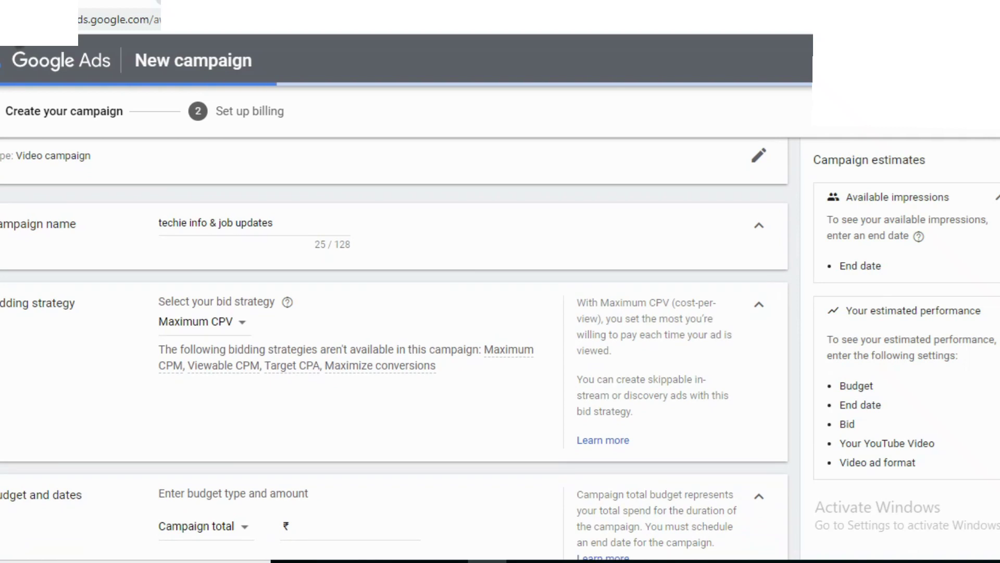
pyautogui.scroll(1, 612, 245)
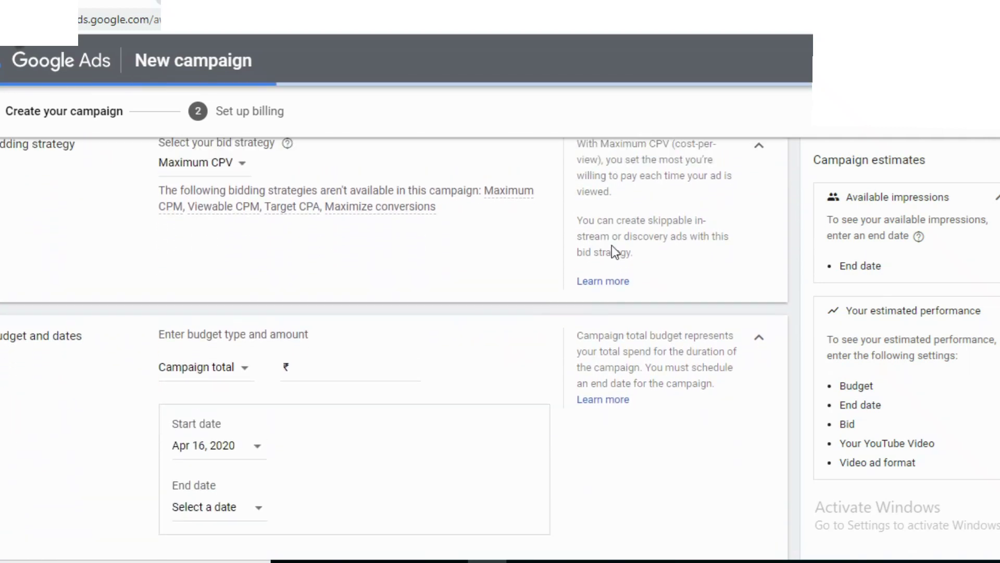
pyautogui.click(313, 367)
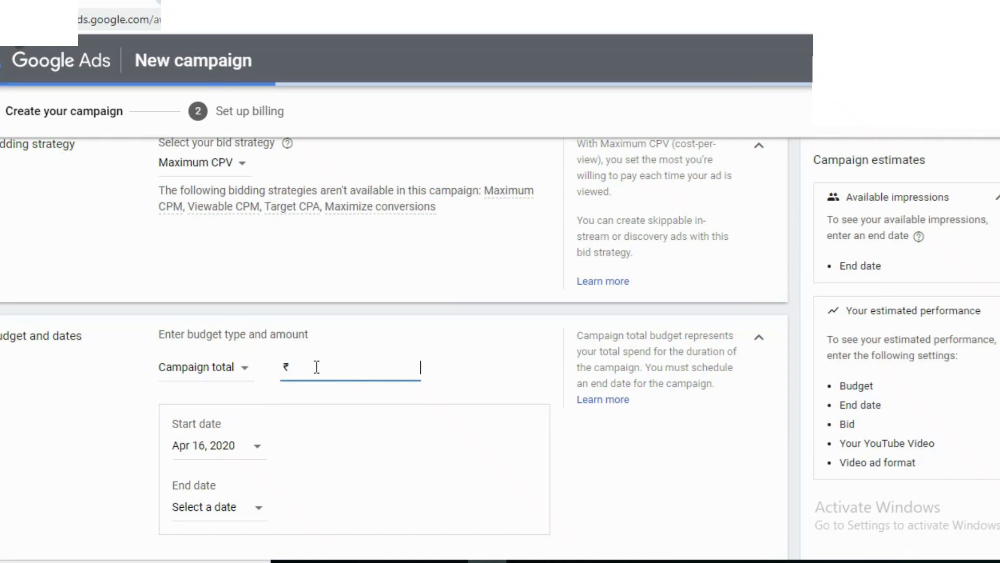
pyautogui.write('300')
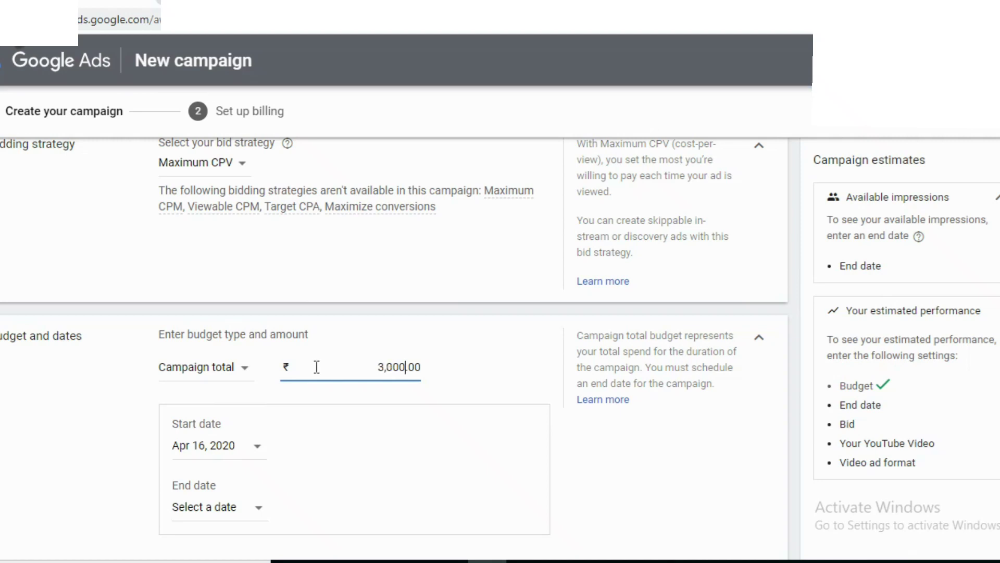
# Step: Set the campaign's end date to Apr 23, 2020
pyautogui.click(257, 446)
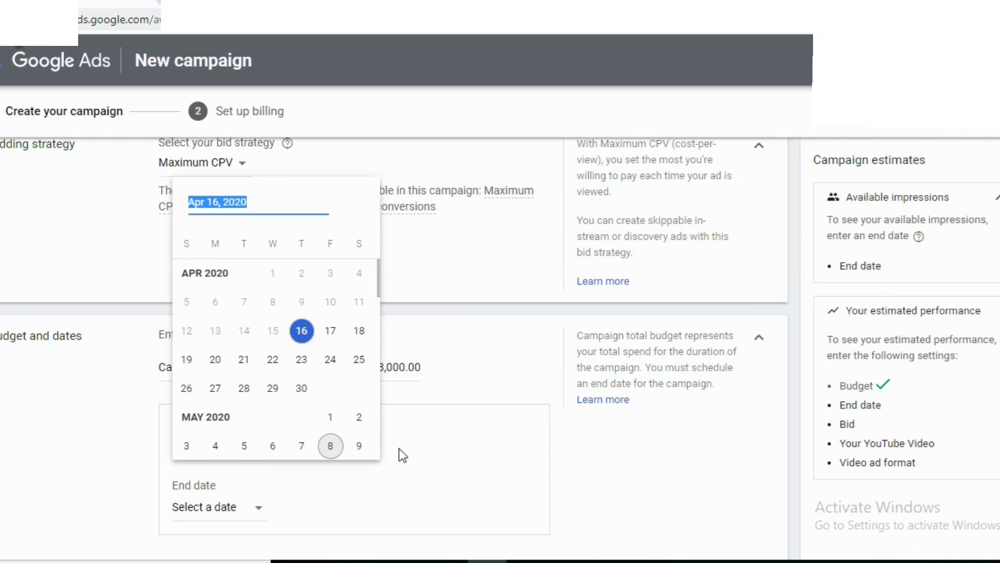
pyautogui.click(436, 456)
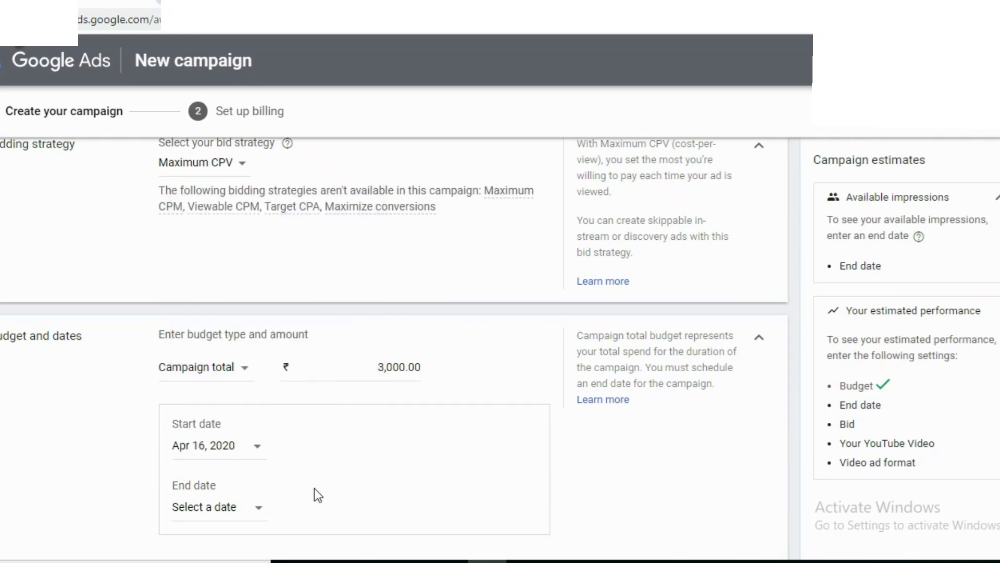
pyautogui.click(259, 515)
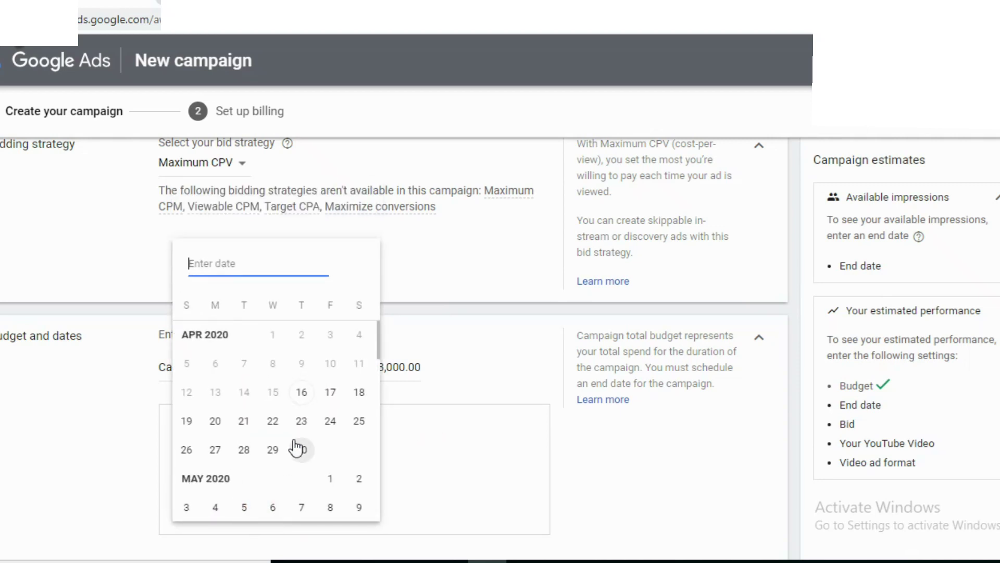
pyautogui.click(301, 424)
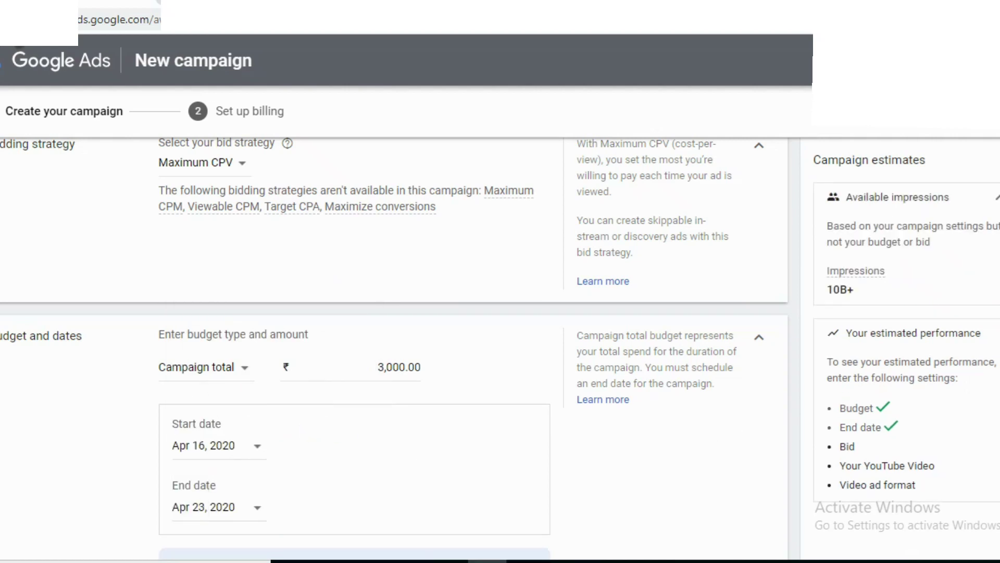
# Step: Expand the campaign's network options and set the customers' language to Malayalam
pyautogui.scroll(-2, 394, 349)
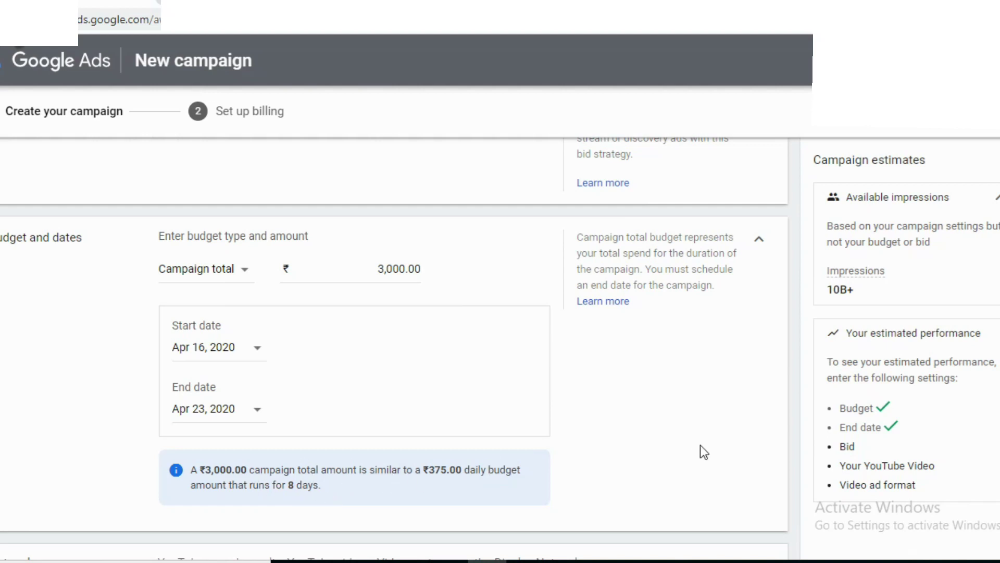
pyautogui.scroll(-6, 683, 281)
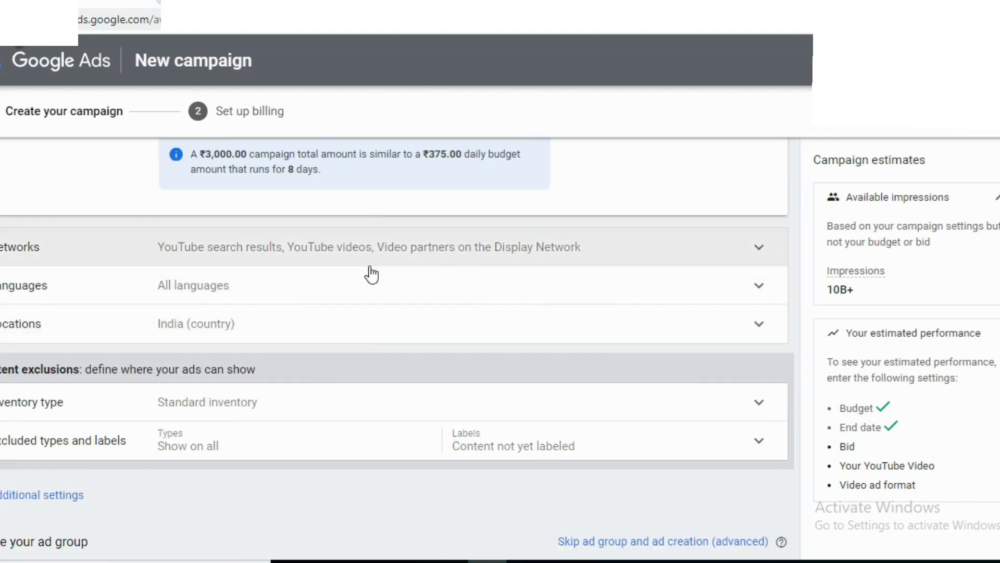
pyautogui.click(384, 251)
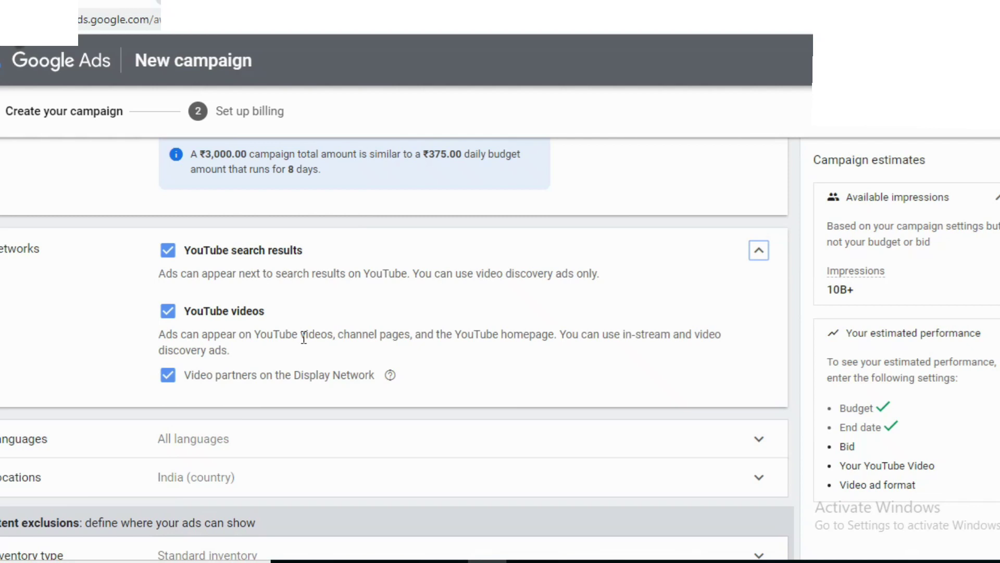
pyautogui.click(276, 447)
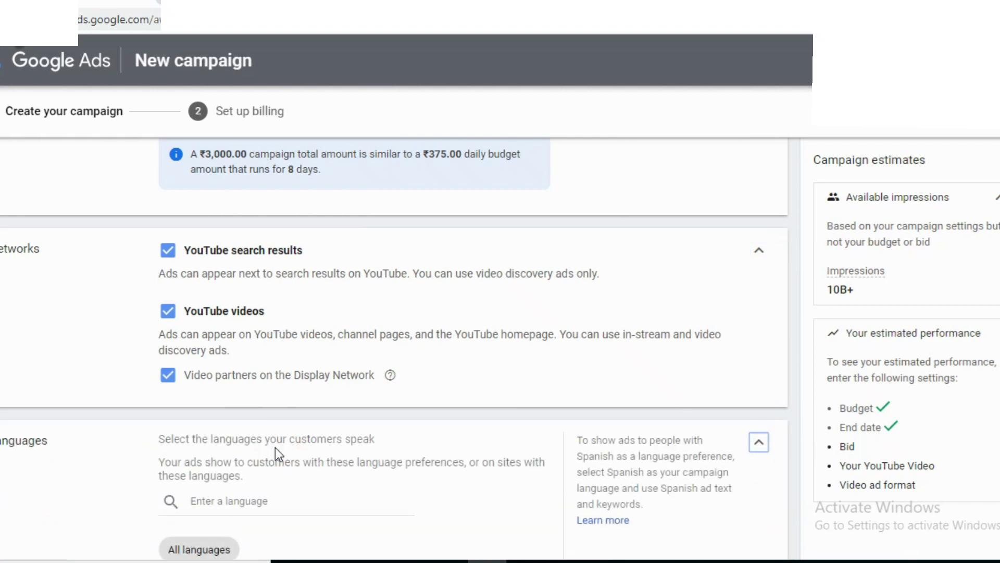
pyautogui.click(264, 499)
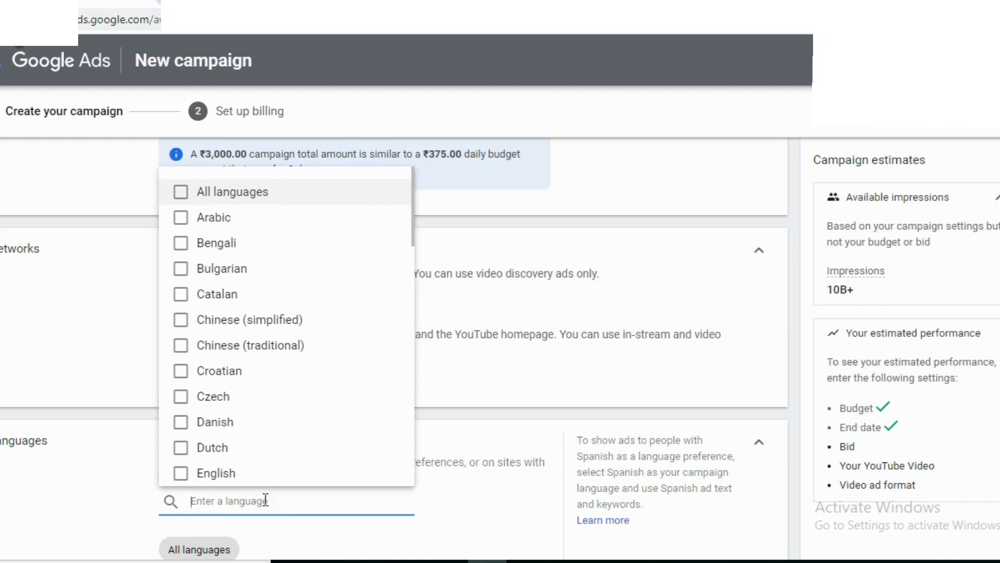
pyautogui.write('malaya')
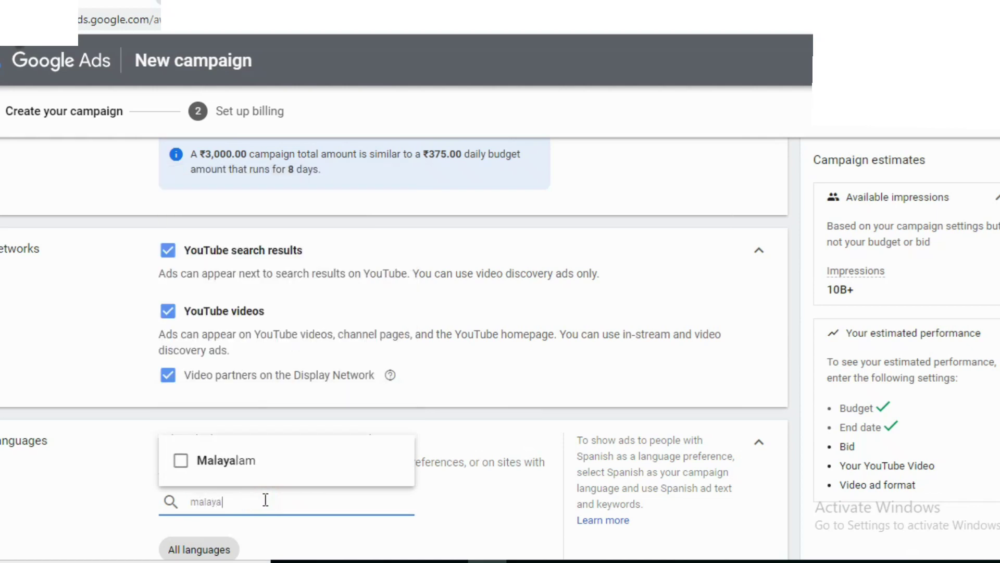
pyautogui.click(181, 461)
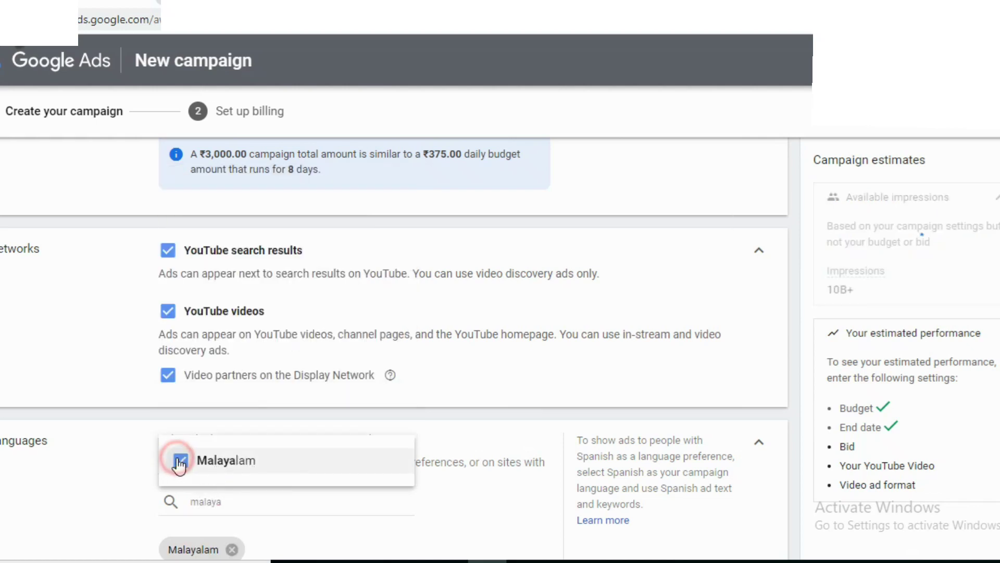
# Step: Add English to the campaign's customer languages
pyautogui.click(317, 507)
pyautogui.press('BackSpace')
pyautogui.press('BackSpace')
pyautogui.press('BackSpace')
pyautogui.press('BackSpace')
pyautogui.press('BackSpace')
pyautogui.press('BackSpace')
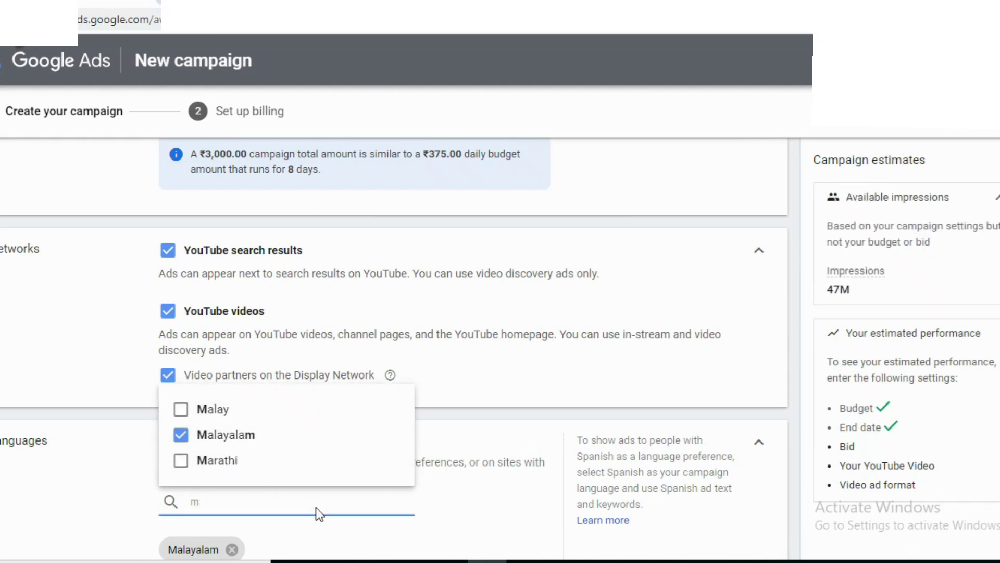
pyautogui.write('eng')
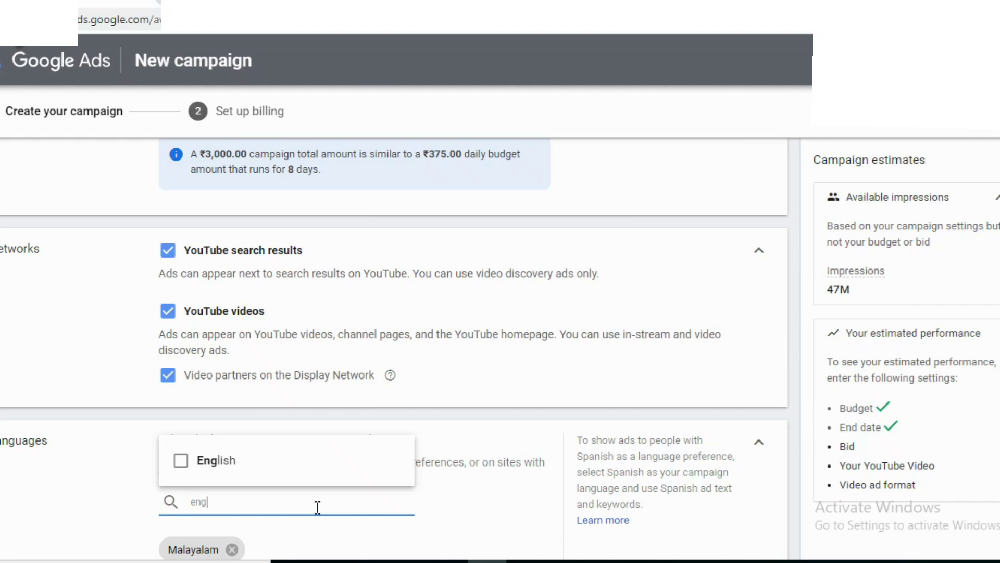
pyautogui.write('lish')
pyautogui.click(180, 460)
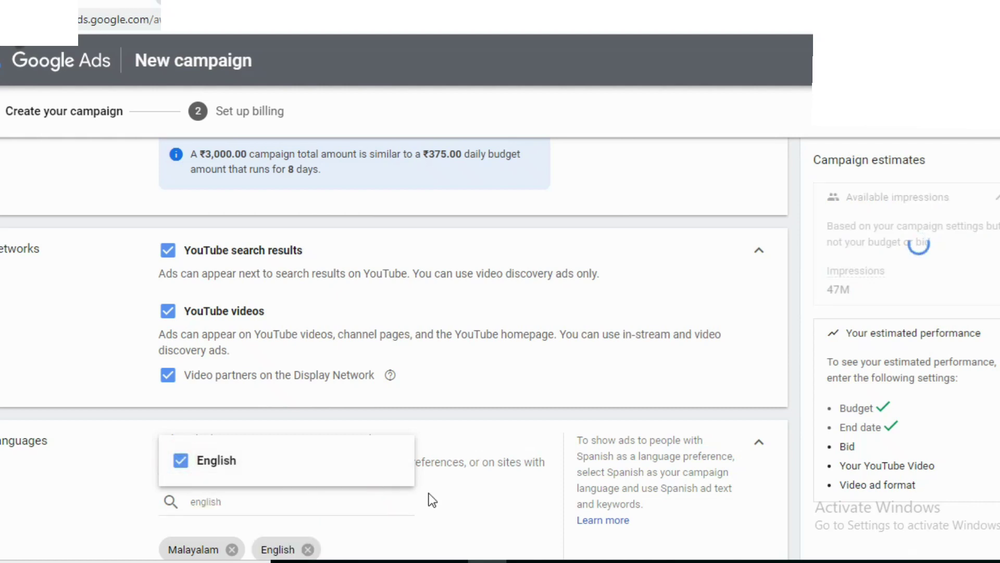
# Step: Examine the available inventory types and the content types and digital content labels that can be excluded
pyautogui.scroll(-3, 396, 349)
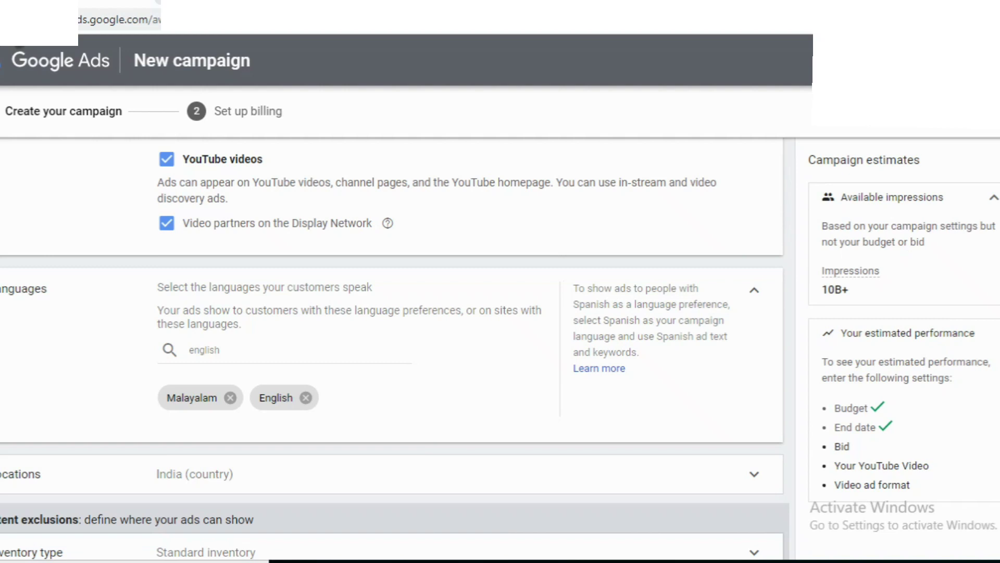
pyautogui.scroll(-3, 395, 349)
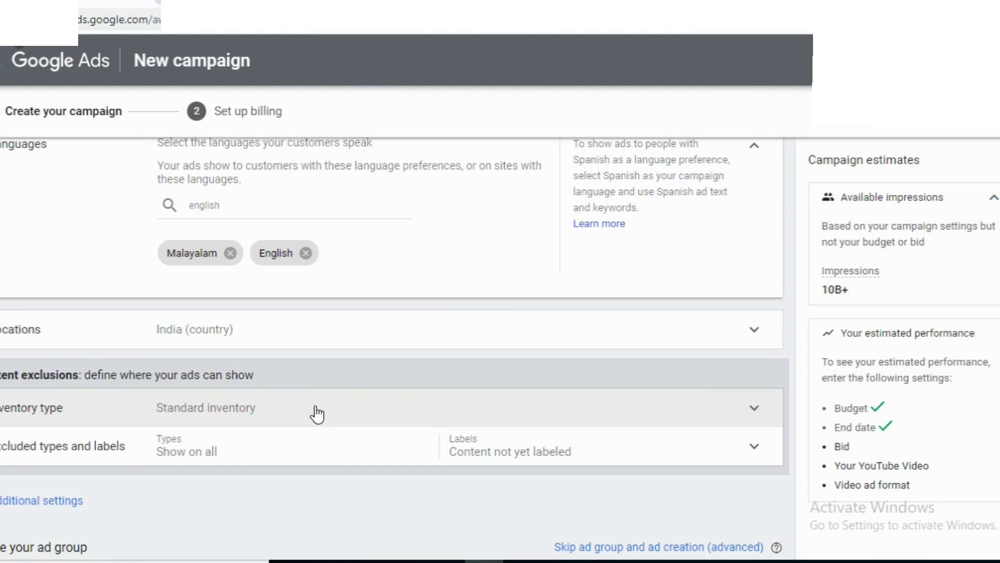
pyautogui.click(280, 409)
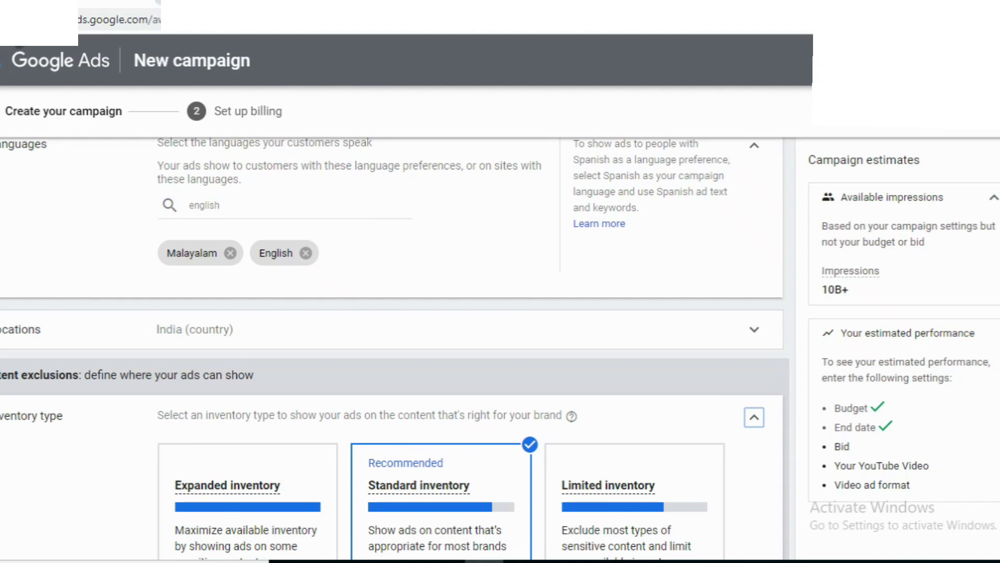
pyautogui.scroll(-7, 394, 348)
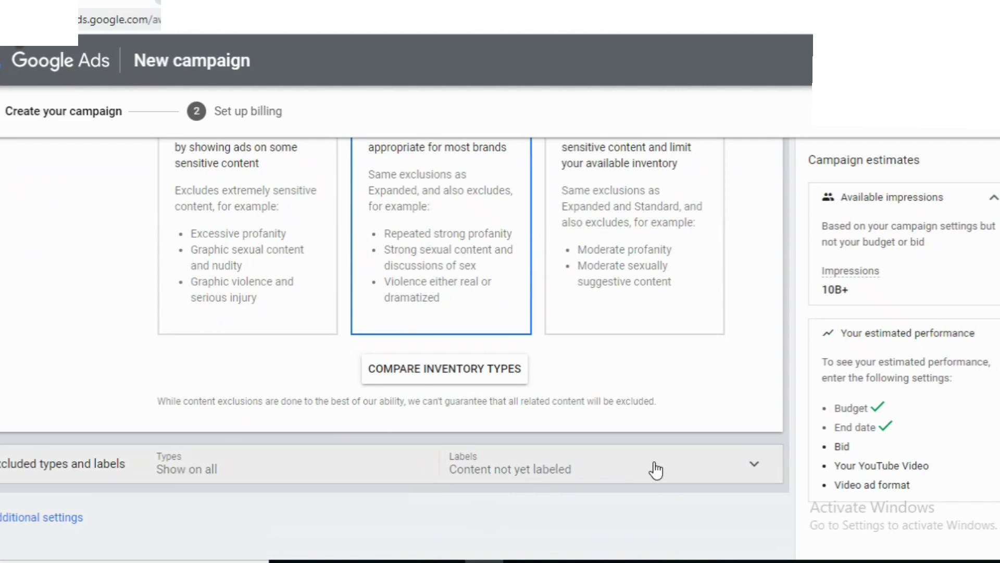
pyautogui.click(755, 465)
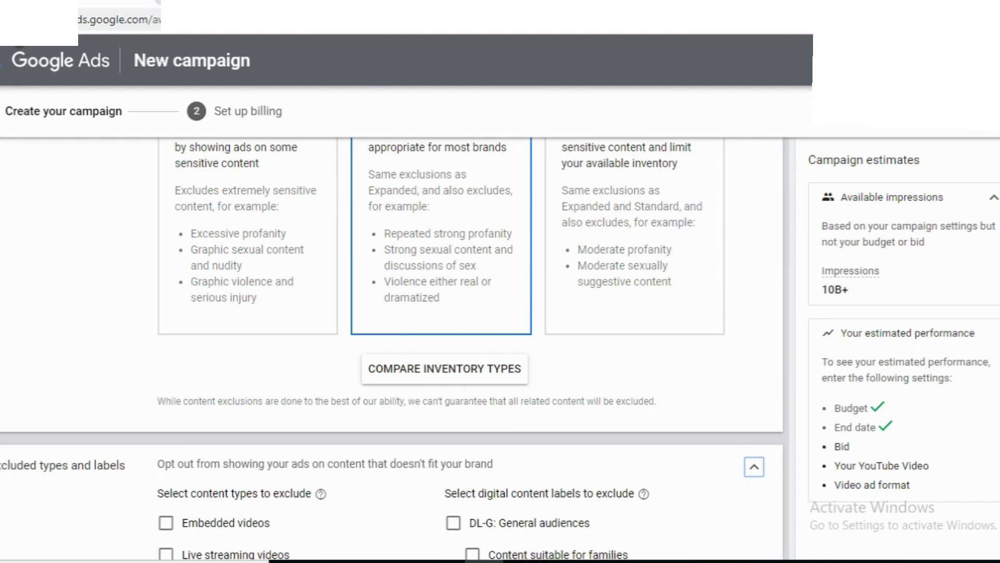
pyautogui.scroll(-4, 296, 364)
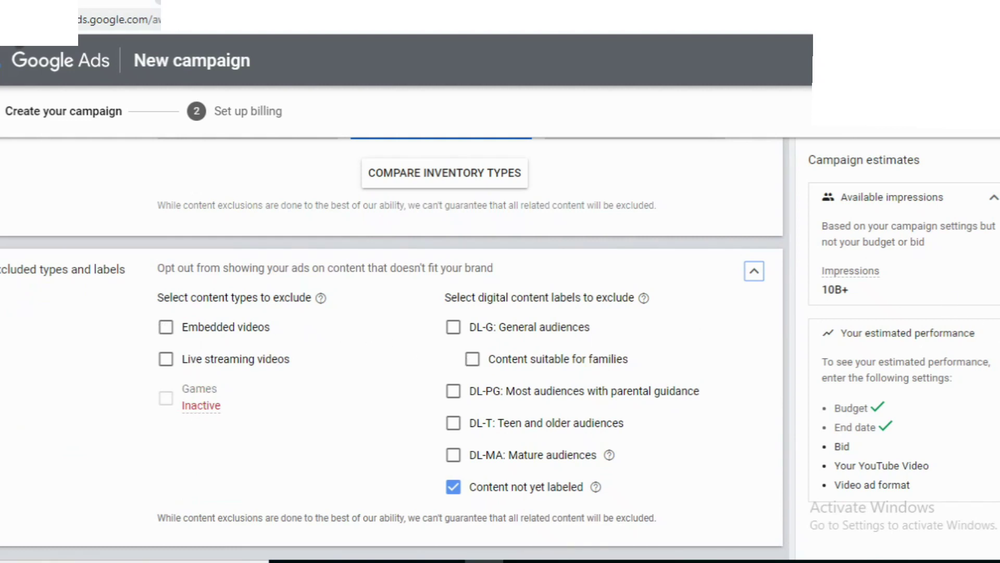
pyautogui.scroll(-2, 571, 281)
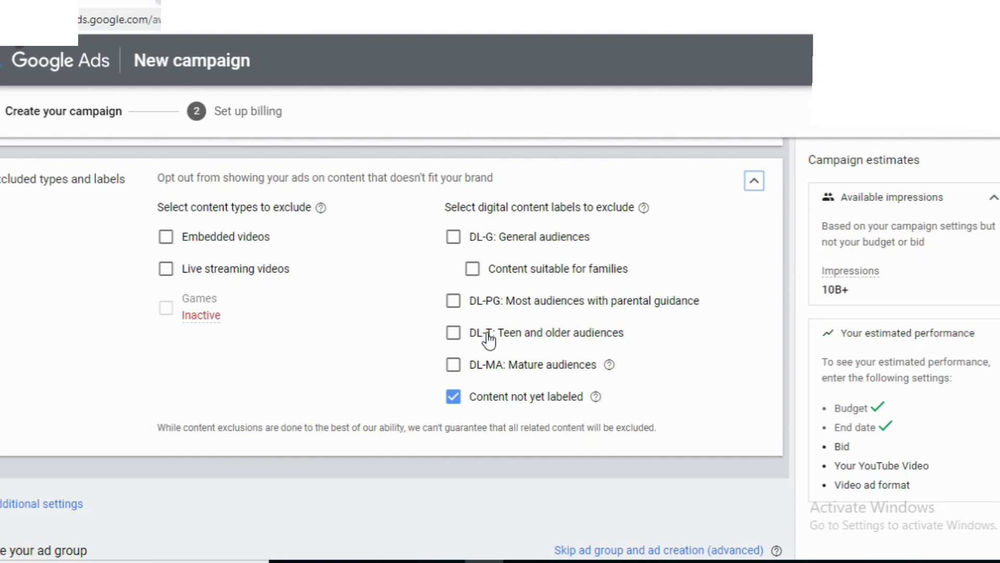
pyautogui.scroll(-4, 394, 348)
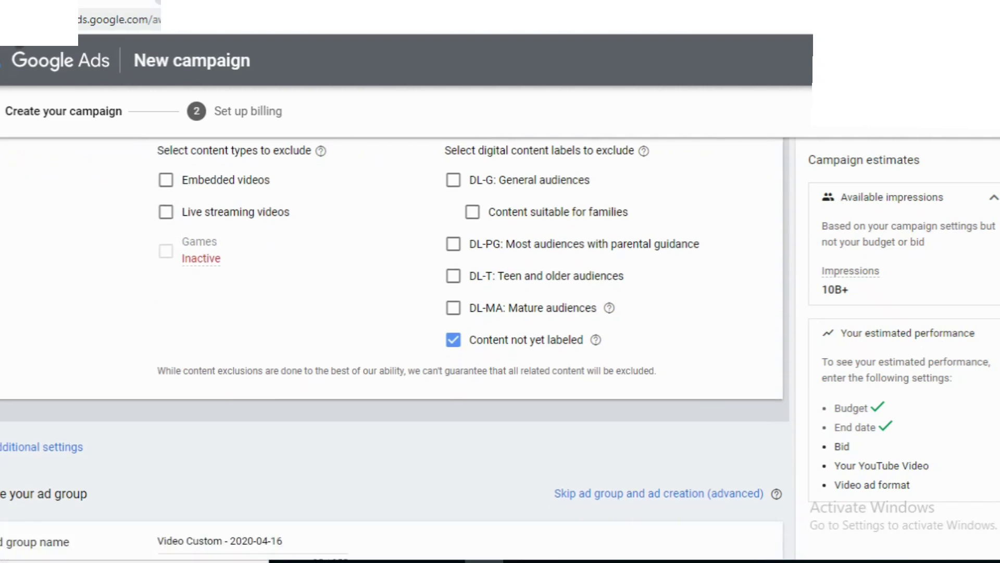
# Step: Rename the ad group as "techie"
pyautogui.scroll(-1, 394, 348)
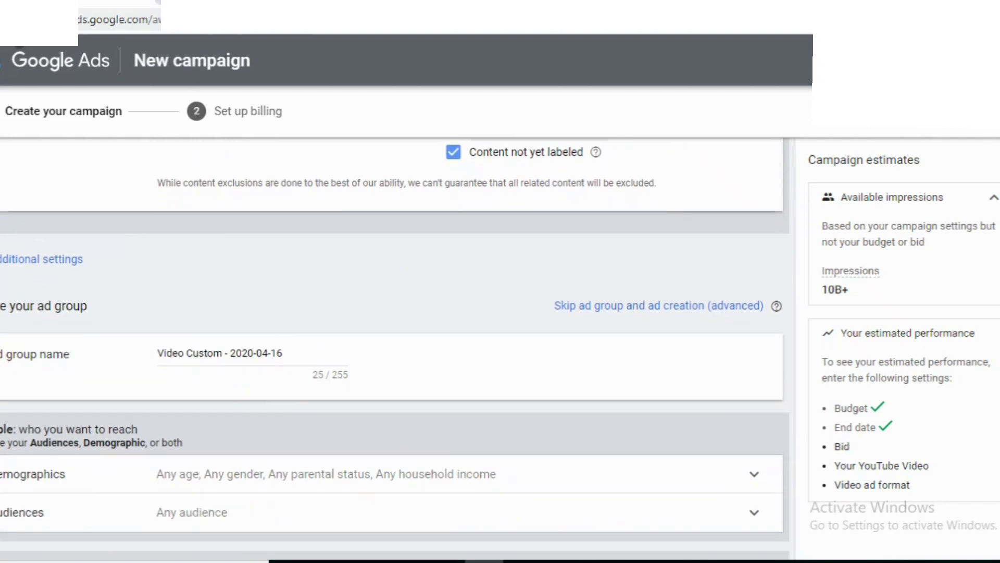
pyautogui.click(285, 352)
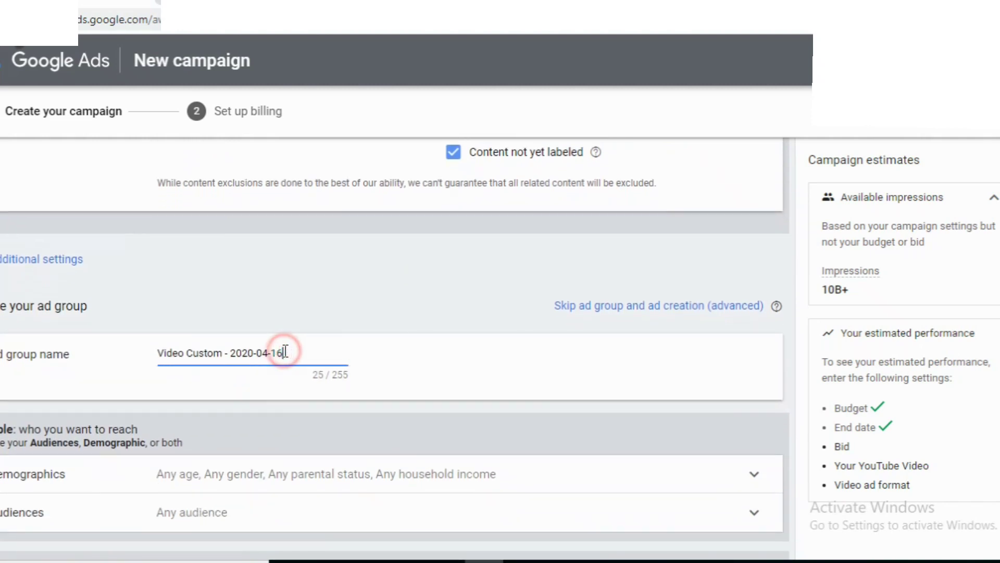
pyautogui.press('BackSpace')
pyautogui.press('BackSpace')
pyautogui.press('BackSpace')
pyautogui.press('BackSpace')
pyautogui.press('BackSpace')
pyautogui.press('BackSpace')
pyautogui.press('BackSpace')
pyautogui.press('BackSpace')
pyautogui.press('BackSpace')
pyautogui.press('BackSpace')
pyautogui.press('BackSpace')
pyautogui.press('BackSpace')
pyautogui.press('BackSpace')
pyautogui.press('BackSpace')
pyautogui.press('BackSpace')
pyautogui.press('BackSpace')
pyautogui.press('BackSpace')
pyautogui.press('BackSpace')
pyautogui.press('BackSpace')
pyautogui.press('BackSpace')
pyautogui.write('techie')
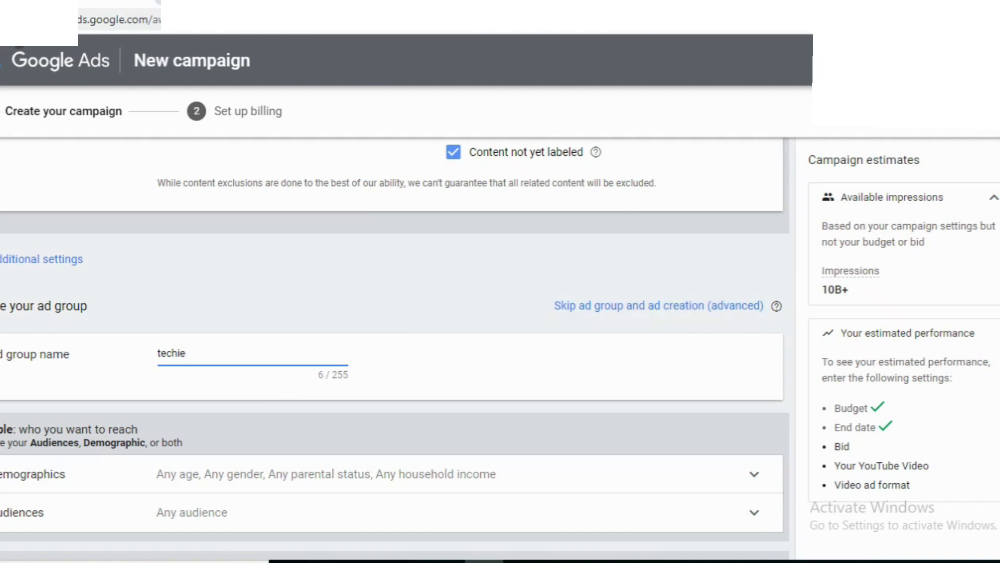
# Step: Exclude the 65+ age group from the ad group's demographic targeting
pyautogui.scroll(-4, 705, 323)
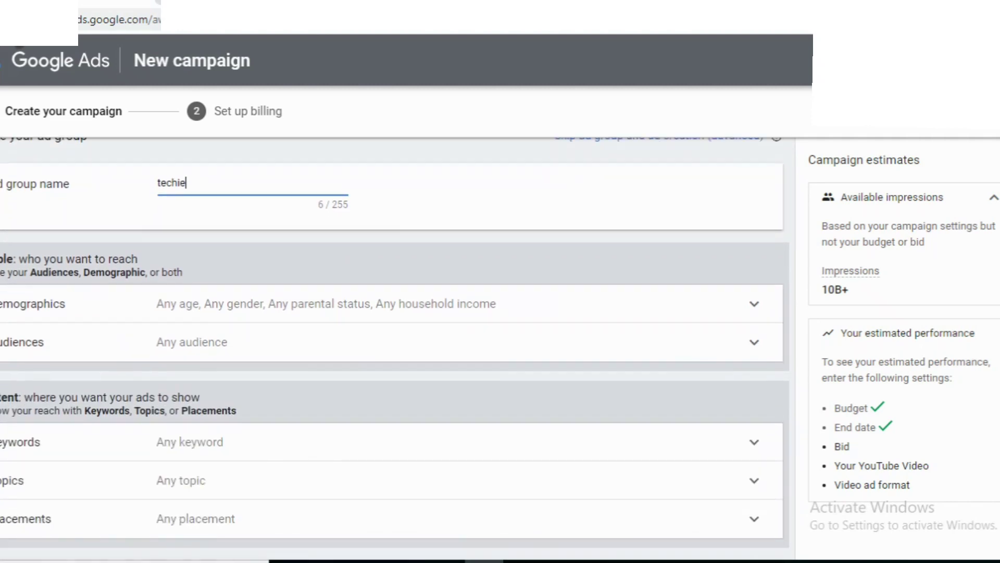
pyautogui.click(755, 281)
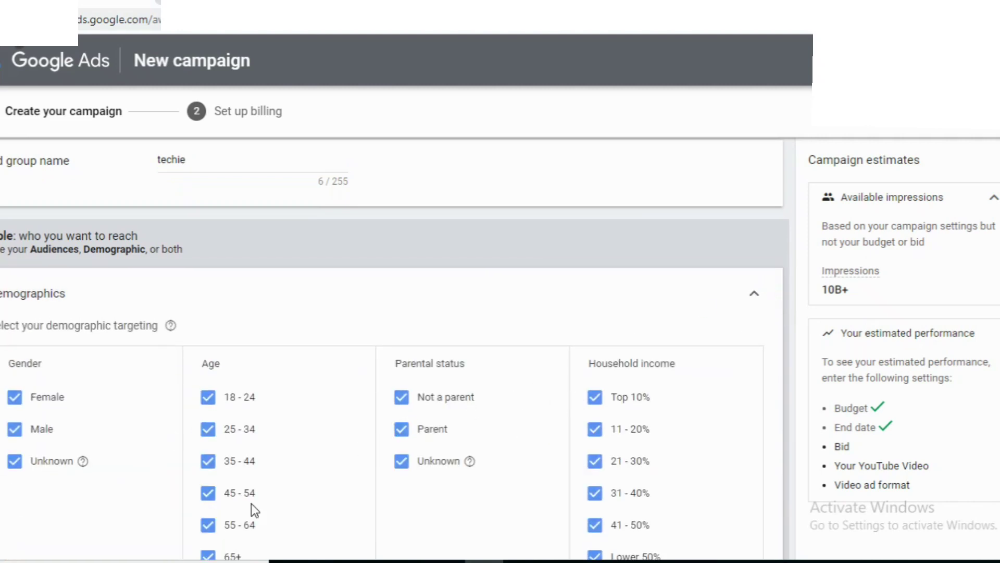
pyautogui.click(207, 555)
pyautogui.scroll(-8, 392, 349)
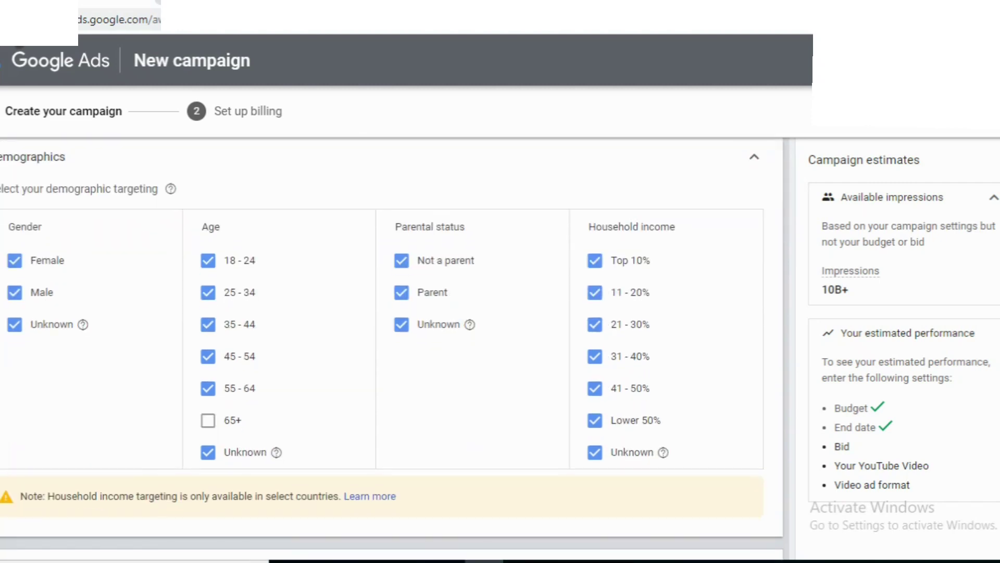
# Step: Enter "techno" as a targeting keyword for the ad group
pyautogui.scroll(-2, 590, 319)
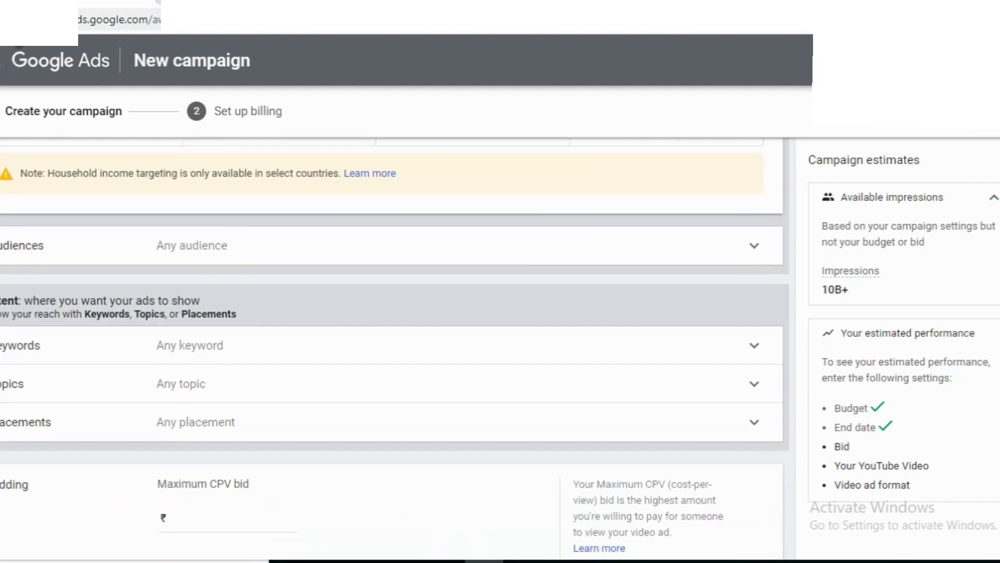
pyautogui.click(590, 319)
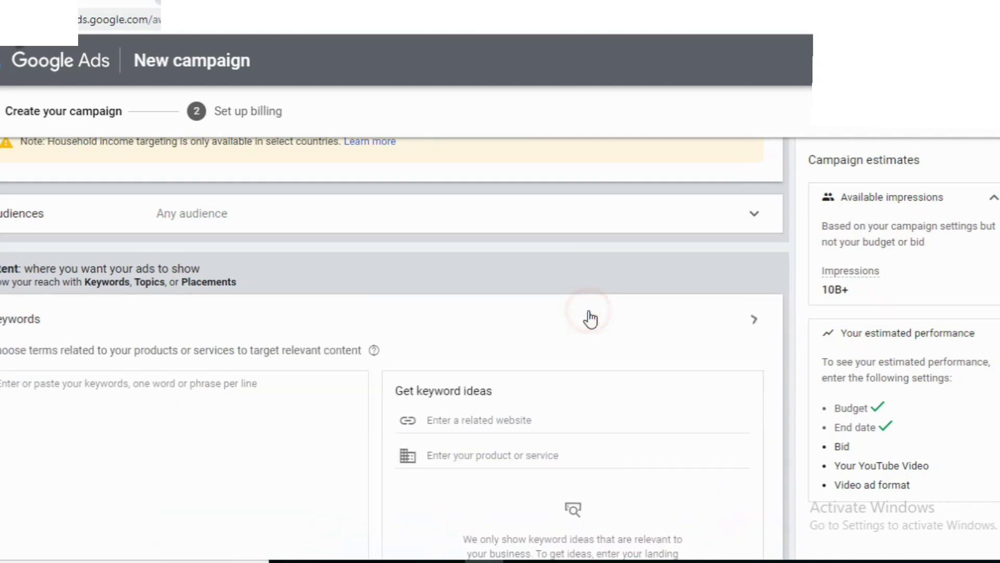
pyautogui.click(162, 417)
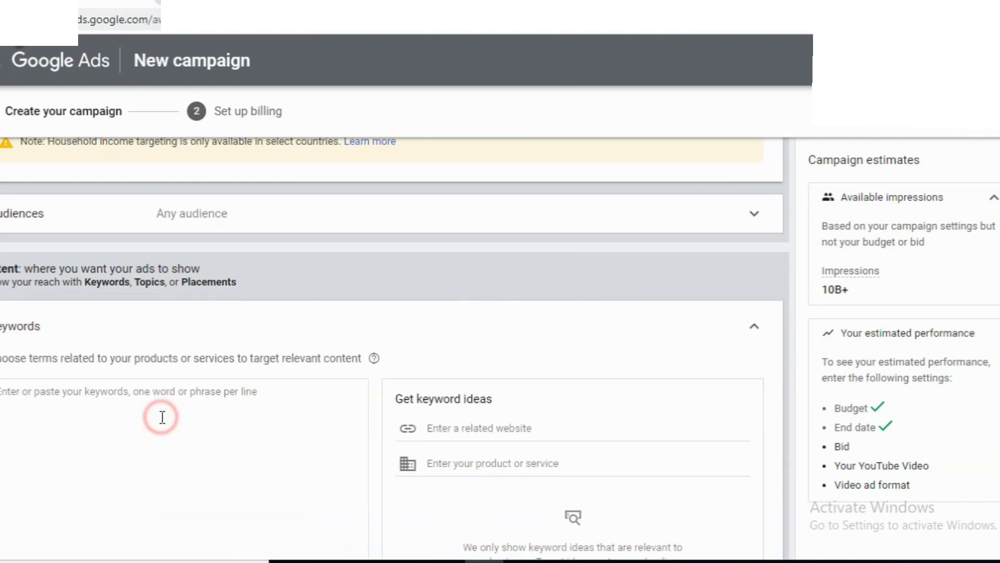
pyautogui.write('echno')
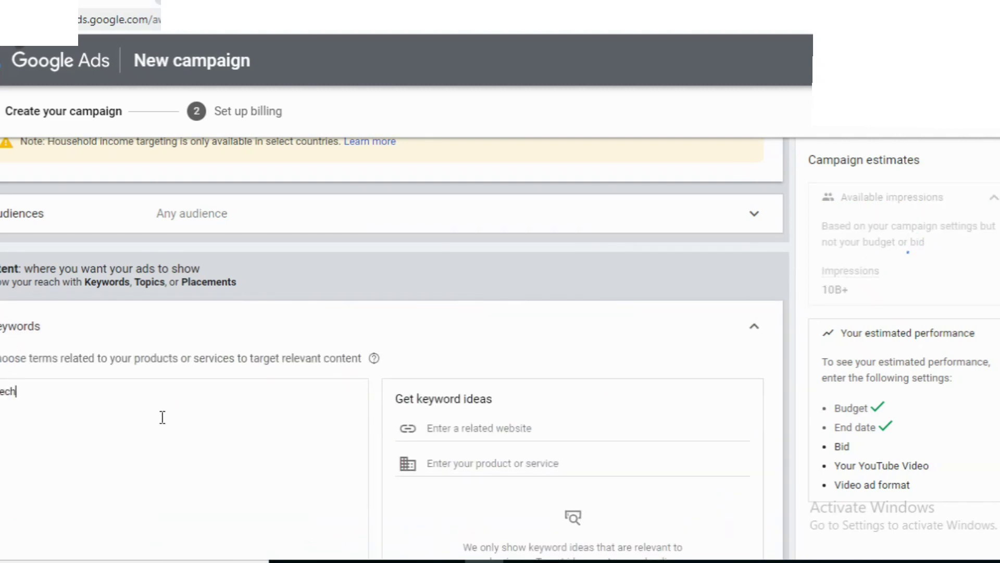
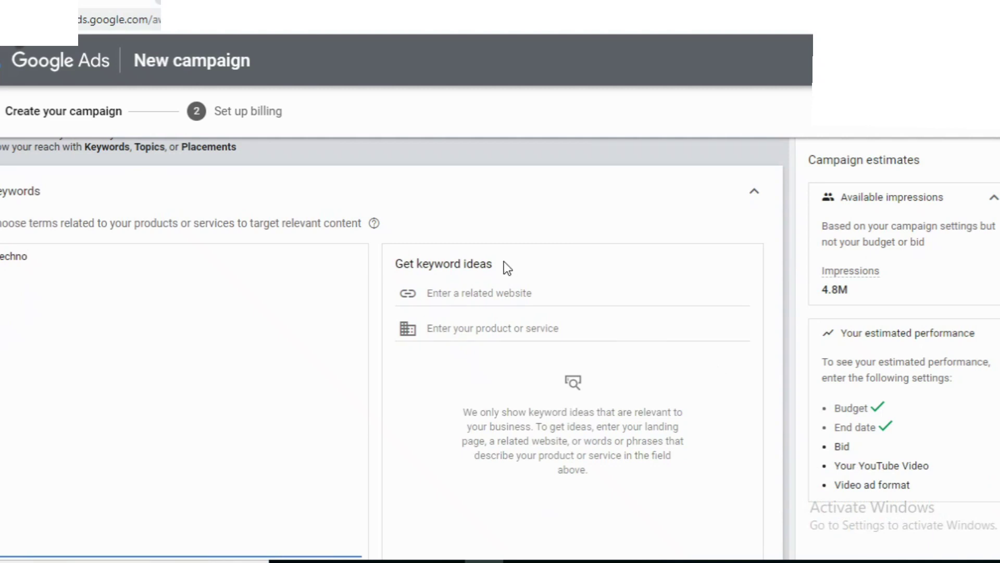
# Step: Try "techni" as the related website for keyword ideas and clear the entry
pyautogui.click(496, 289)
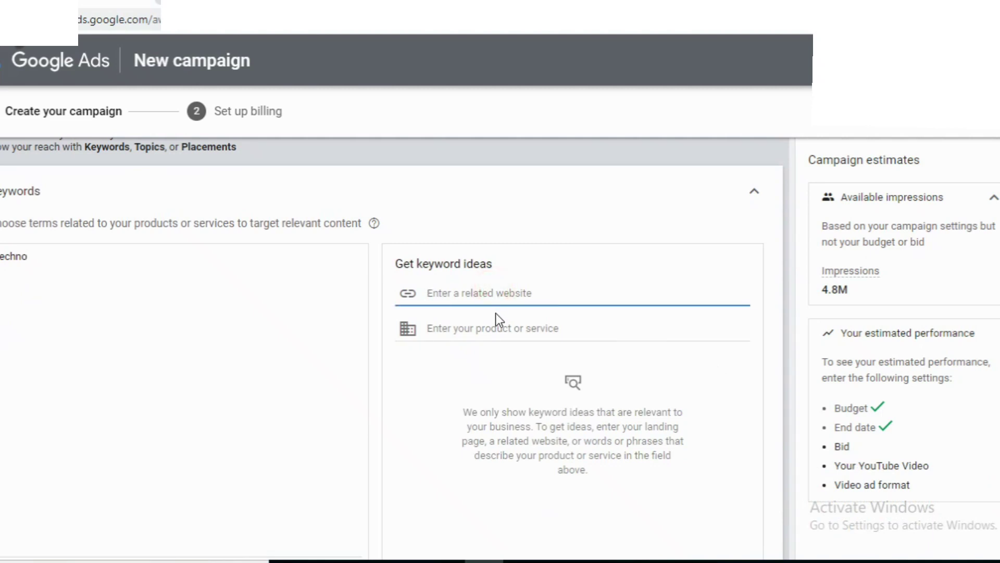
pyautogui.write('techni')
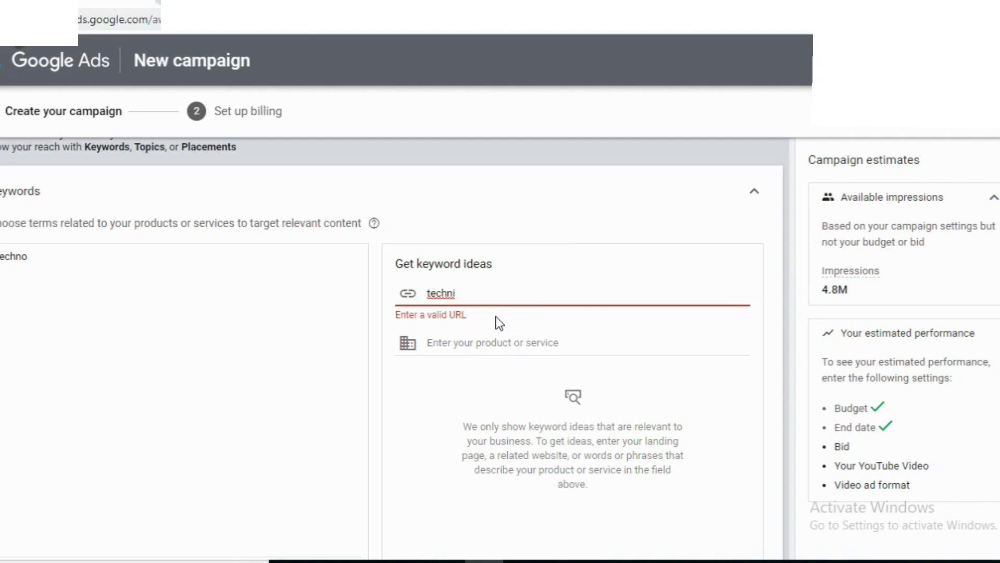
pyautogui.press('BackSpace')
pyautogui.press('BackSpace')
pyautogui.press('BackSpace')
pyautogui.press('BackSpace')
pyautogui.press('BackSpace')
pyautogui.press('BackSpace')
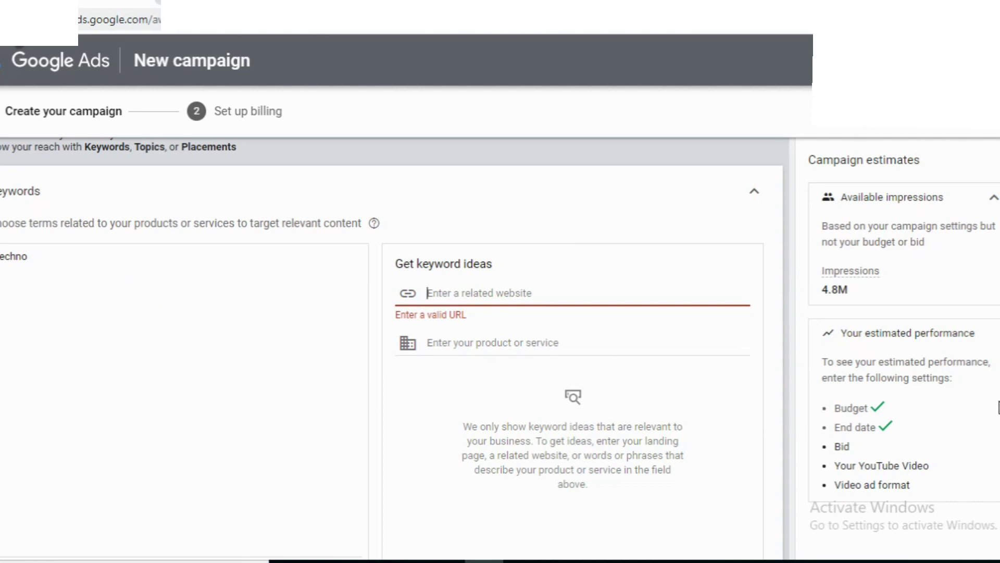
pyautogui.scroll(-2, 392, 348)
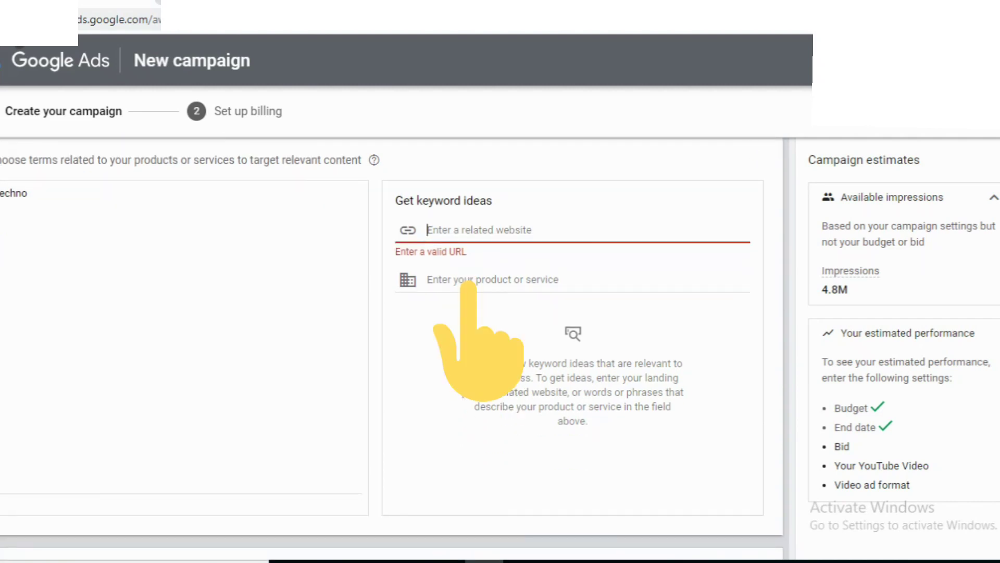
pyautogui.scroll(-2, 392, 349)
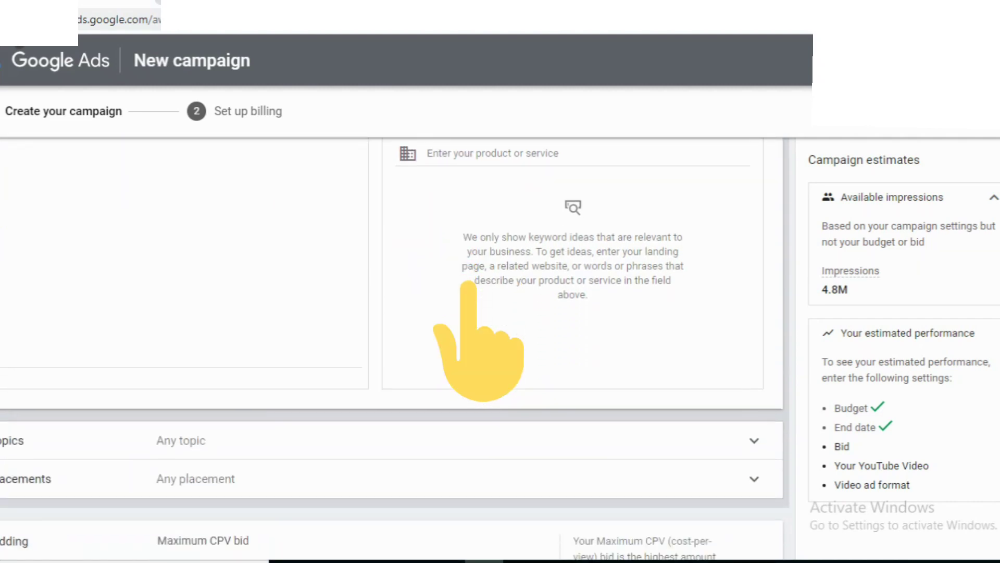
pyautogui.scroll(4, 392, 349)
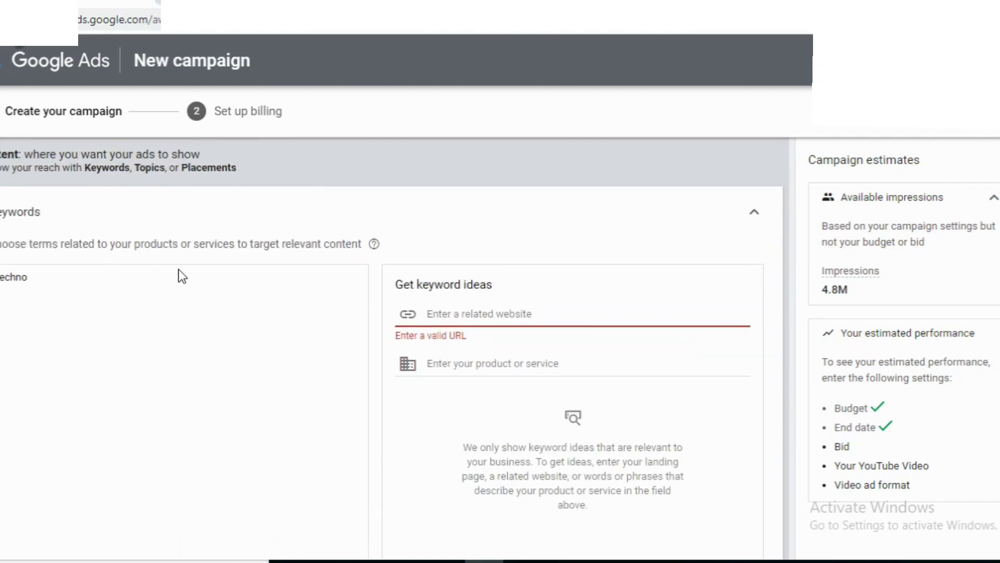
pyautogui.click(167, 288)
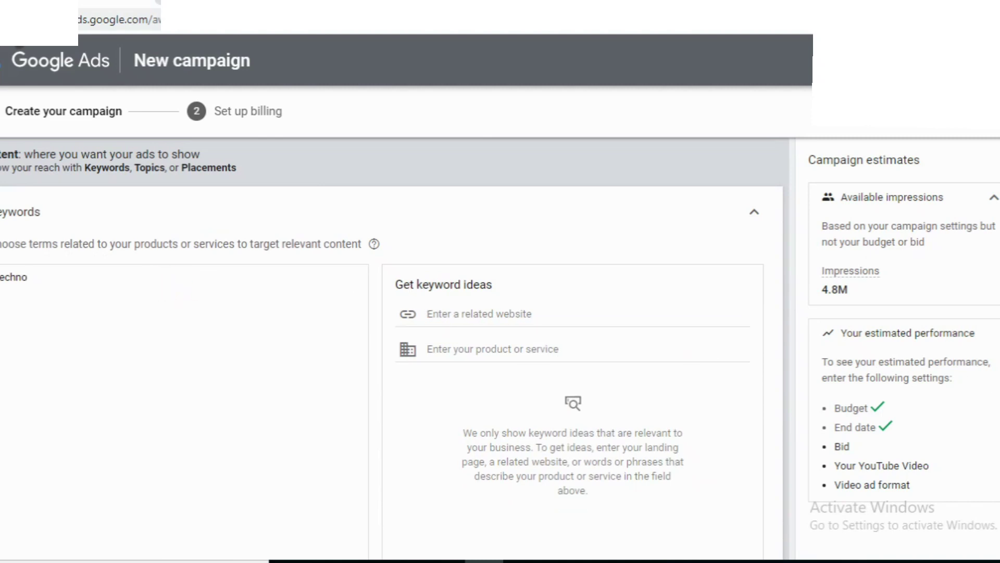
# Step: Browse the topic categories for the ad group and select Business & Industrial as a targeted topic
pyautogui.scroll(-6, 660, 388)
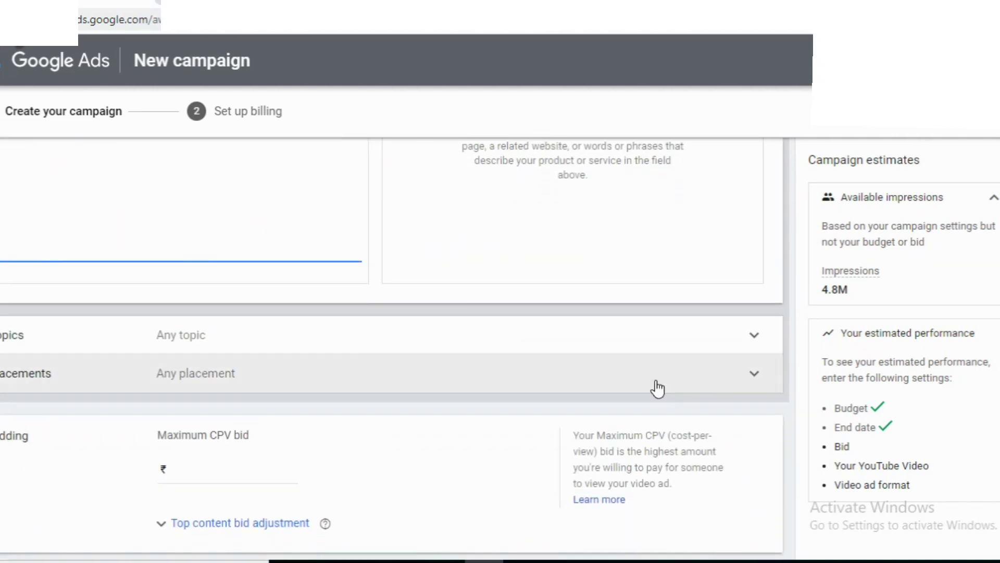
pyautogui.click(365, 346)
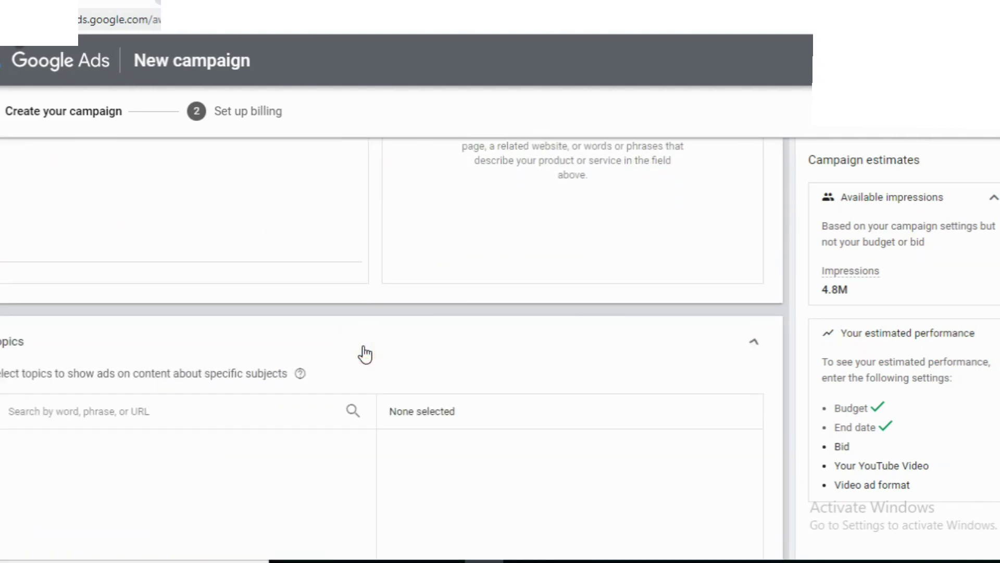
pyautogui.click(246, 410)
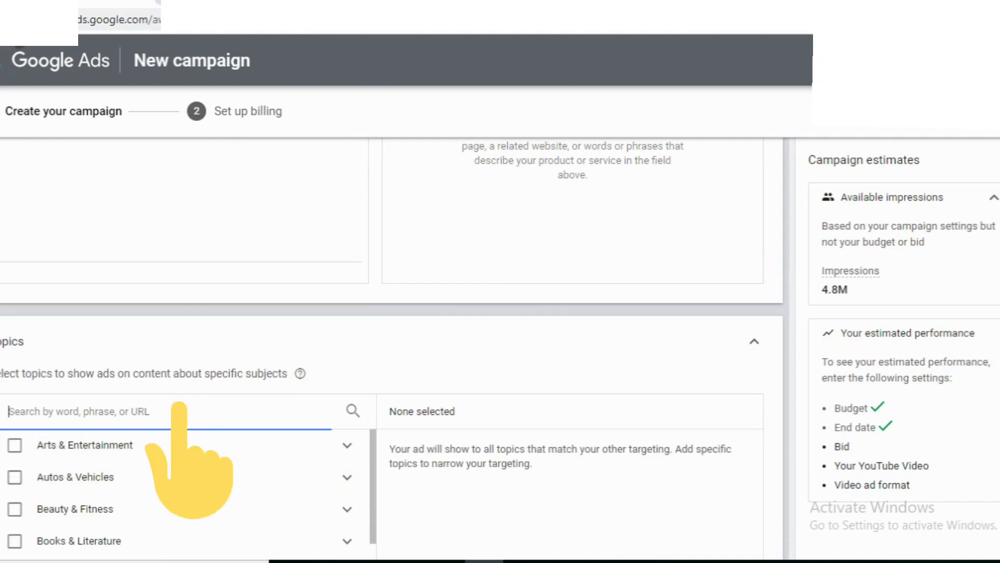
pyautogui.scroll(-5, 391, 349)
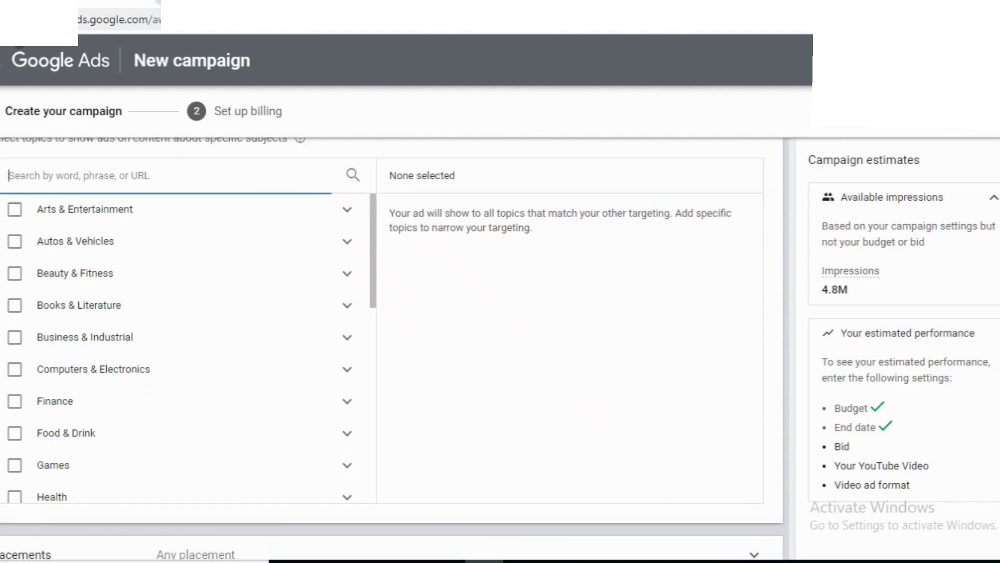
pyautogui.scroll(-2, 728, 341)
pyautogui.scroll(2, 728, 342)
pyautogui.moveTo(381, 278); pyautogui.dragTo(367, 499)
pyautogui.scroll(12, 366, 283)
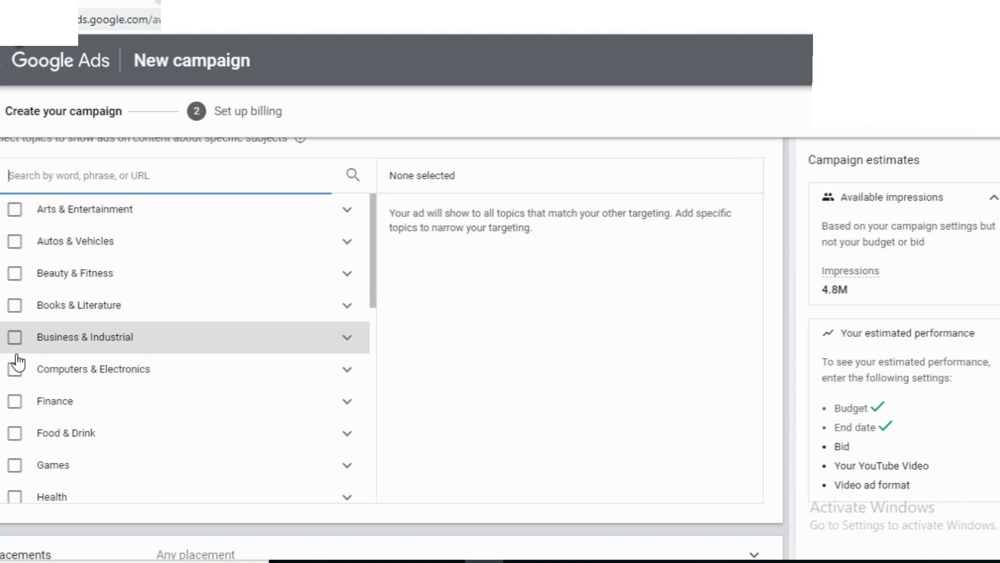
pyautogui.click(16, 337)
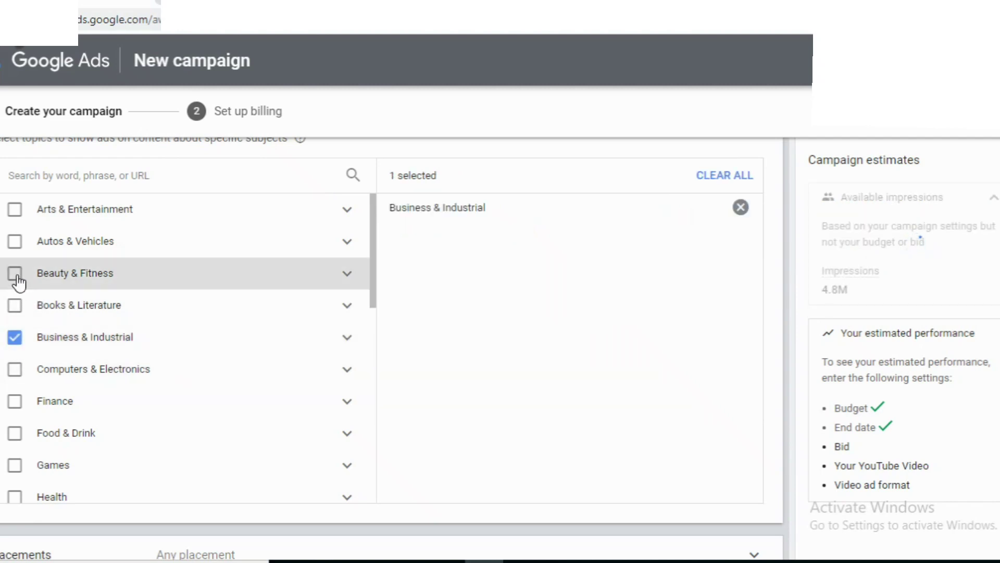
# Step: Add Arts & Entertainment as a targeted topic and set the ad group's maximum CPV bid to ₹2.00
pyautogui.click(14, 209)
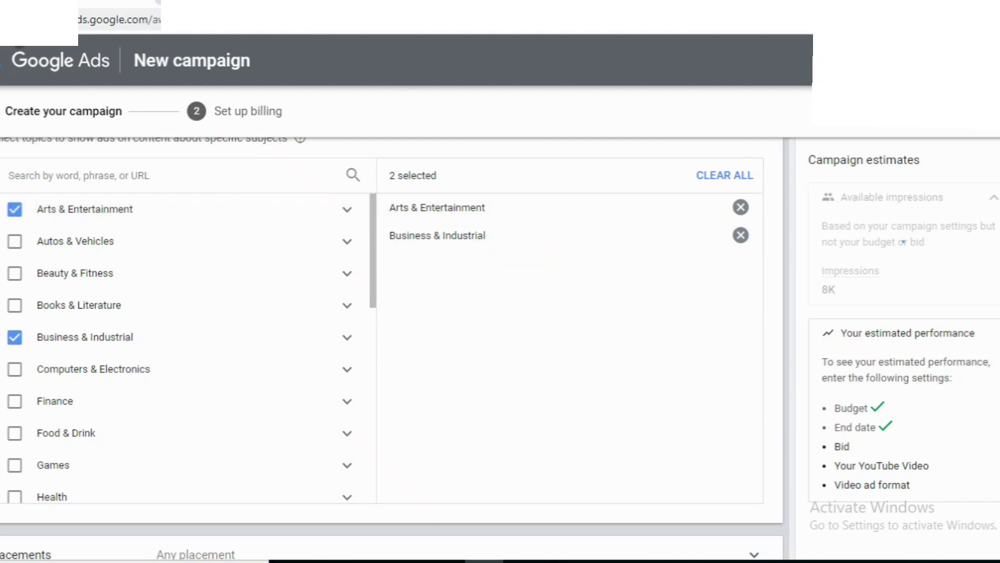
pyautogui.scroll(-7, 394, 345)
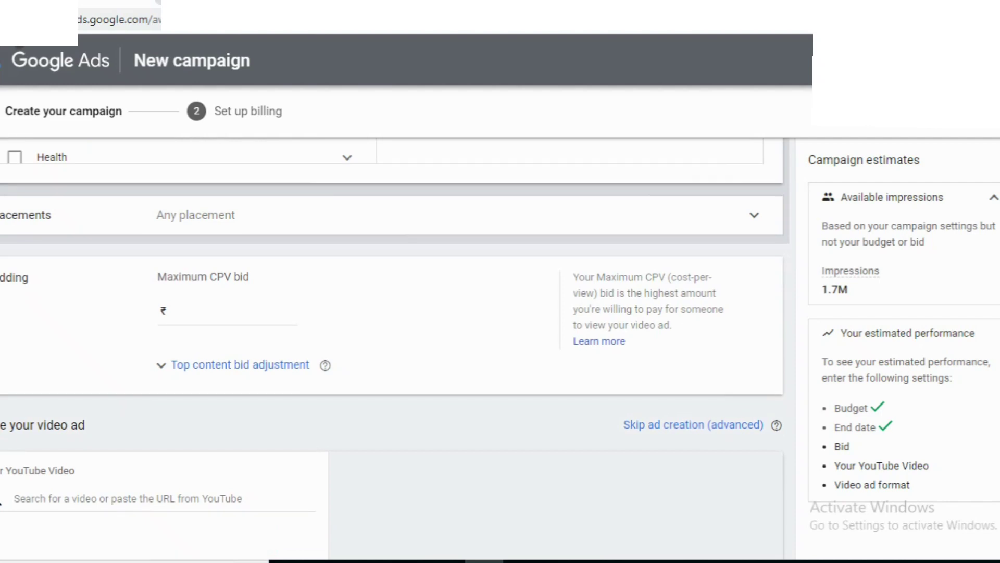
pyautogui.click(205, 303)
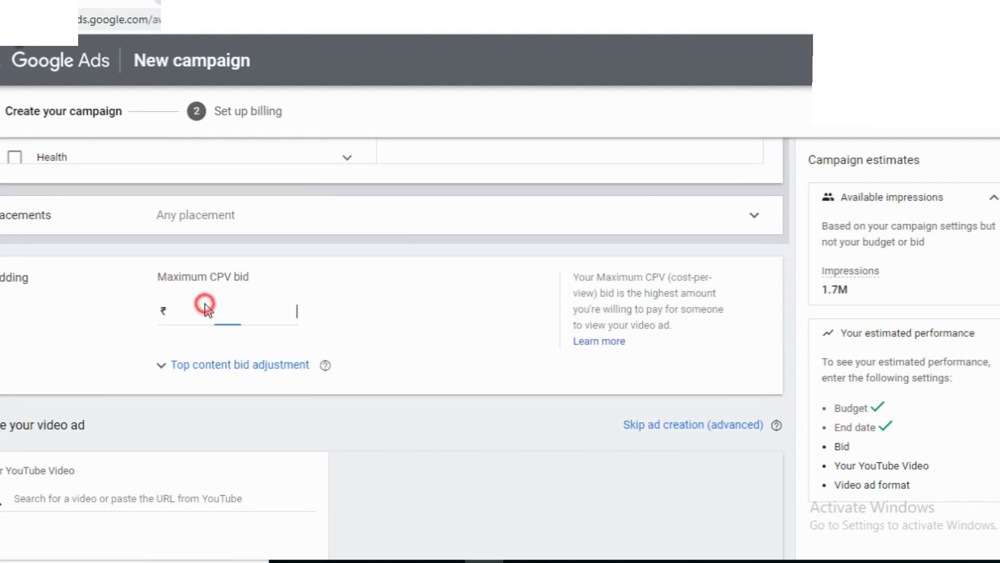
pyautogui.write('2.00')
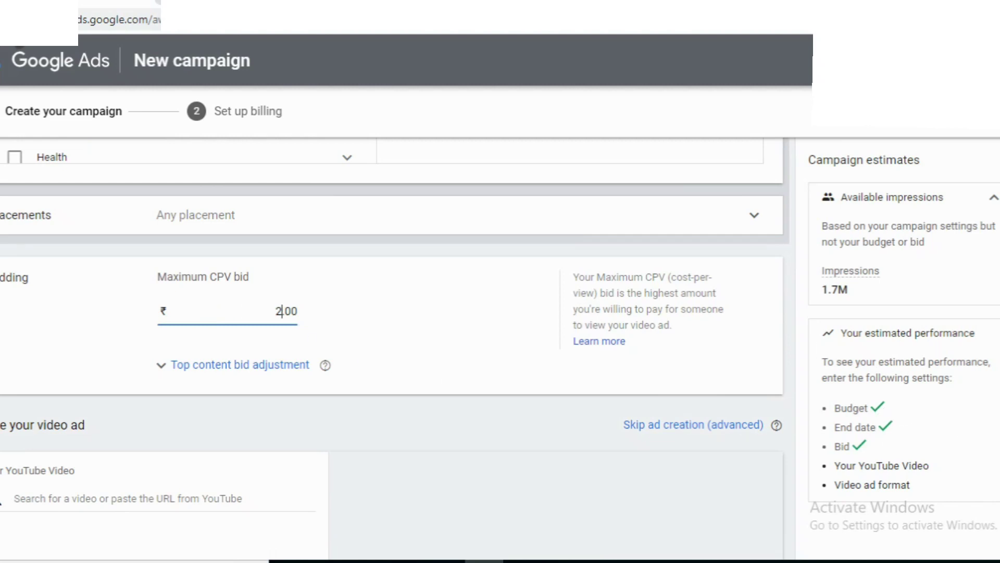
# Step: Paste the URL of the "Digital marketing interview questions" YouTube video for the ad and choose the Video discovery ad format
pyautogui.scroll(-4, 394, 345)
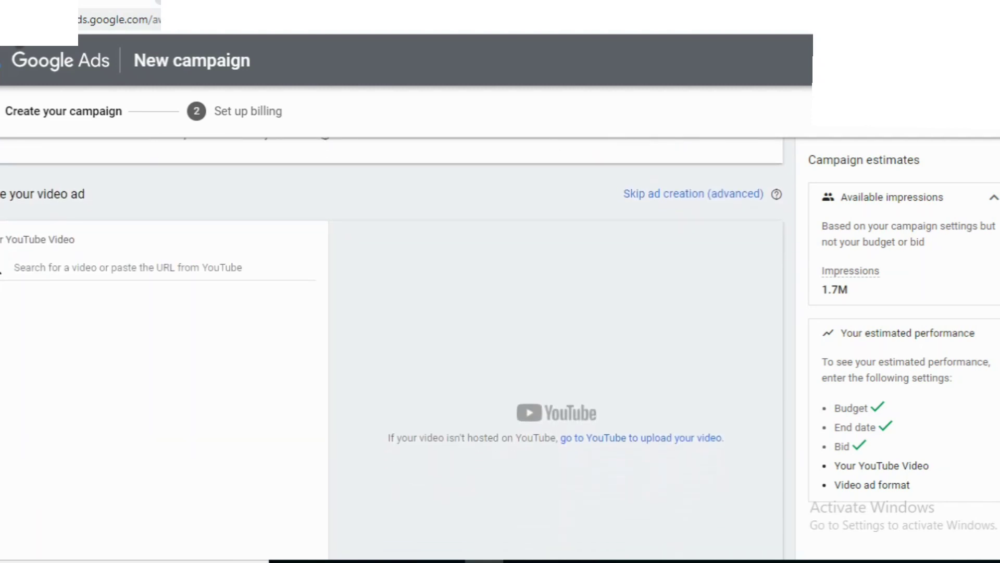
pyautogui.click(128, 267)
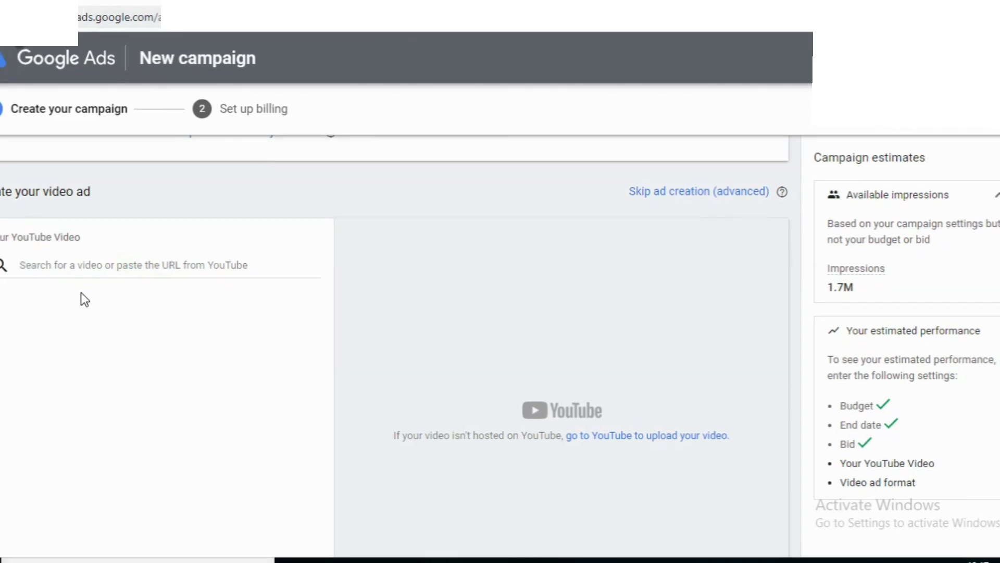
pyautogui.click(95, 266)
pyautogui.hotkey('ctrl', 'v')
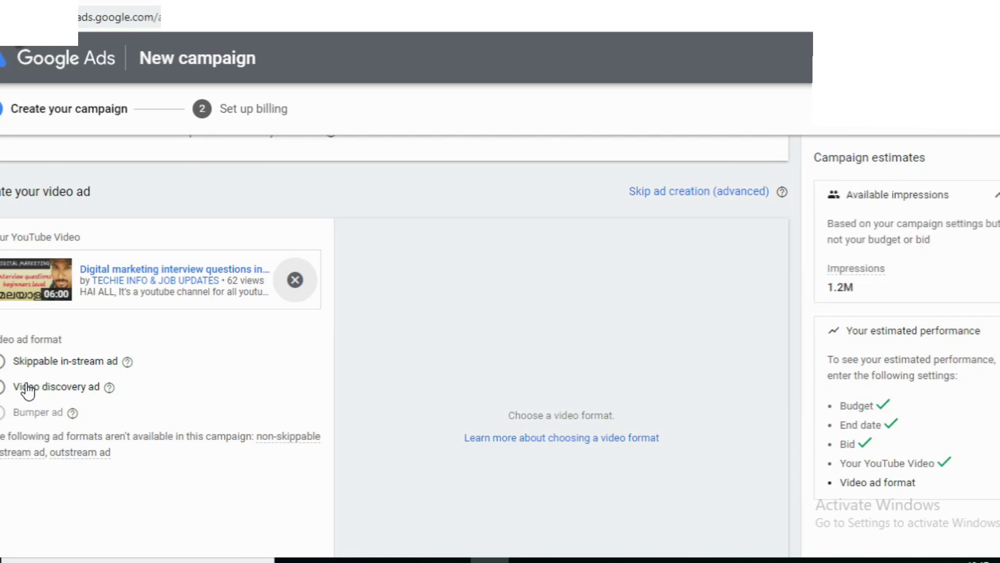
pyautogui.click(2, 389)
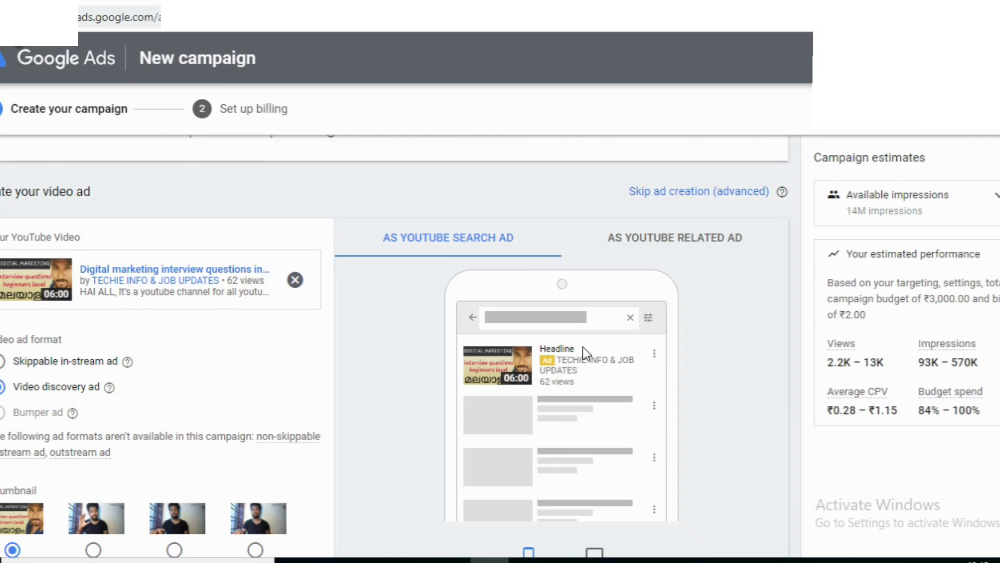
# Step: Compare the ad previews as a YouTube search ad and as a YouTube related ad
pyautogui.click(699, 240)
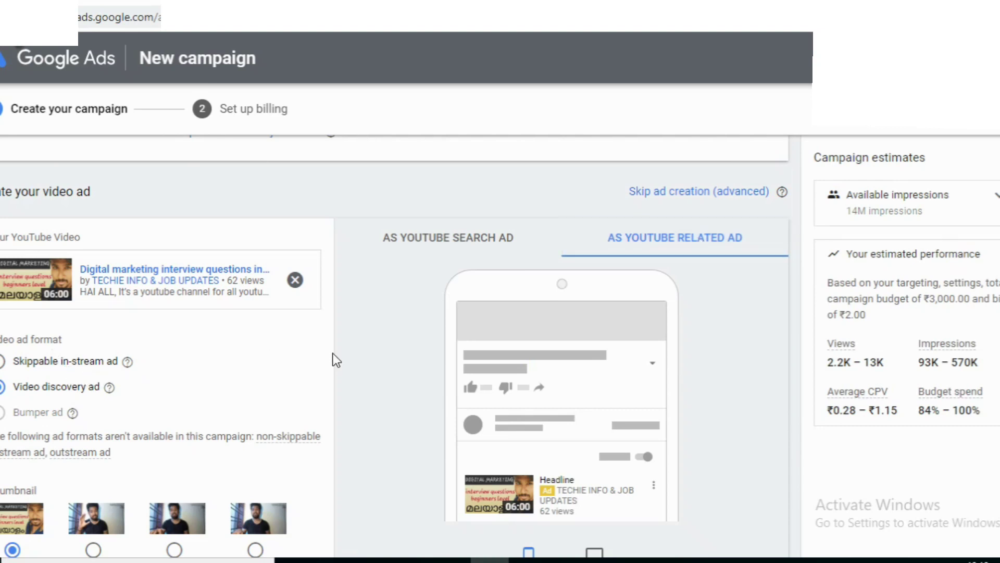
pyautogui.click(440, 238)
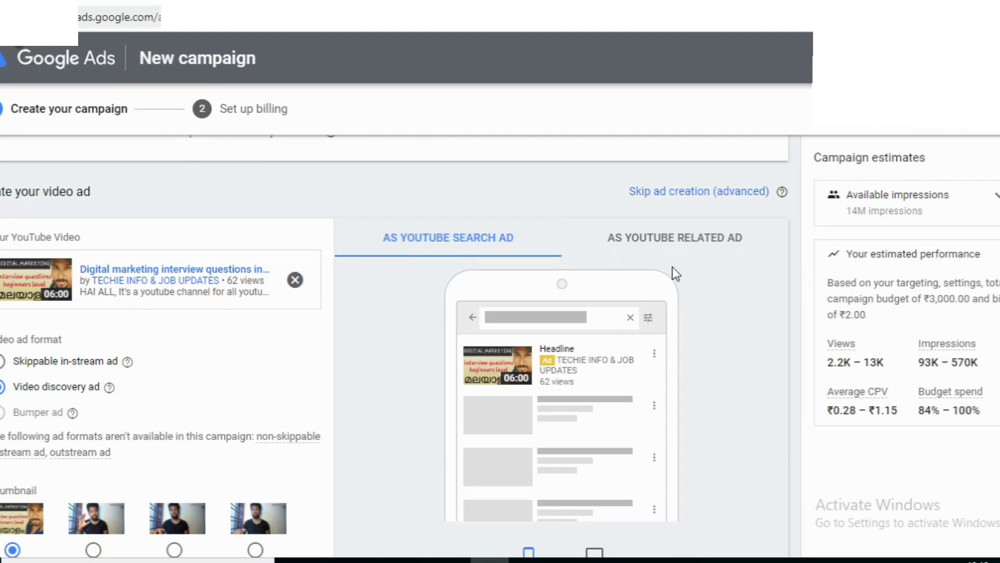
pyautogui.click(699, 239)
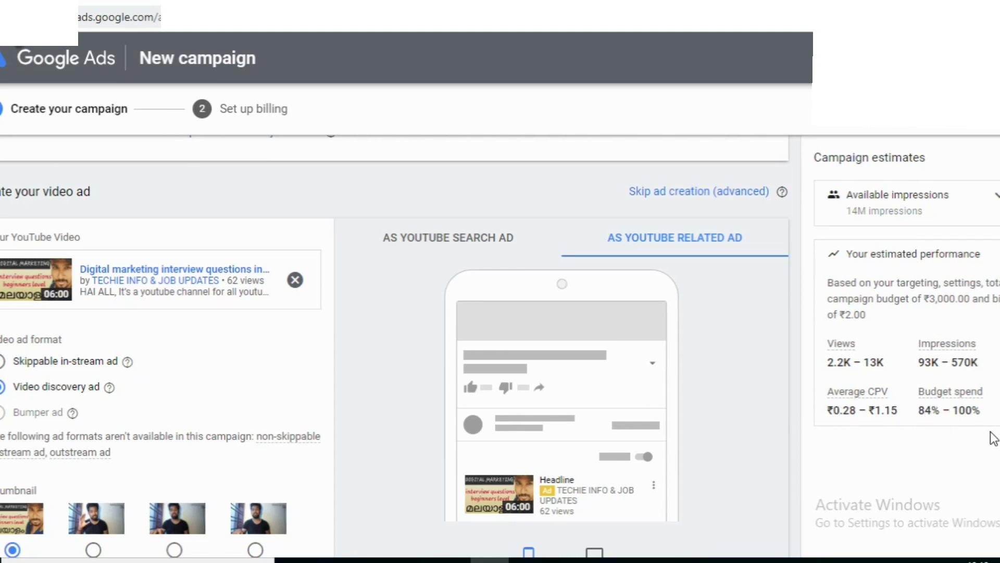
# Step: Enter "digital" as the video ad's headline and fill in both description lines
pyautogui.scroll(-4, 396, 344)
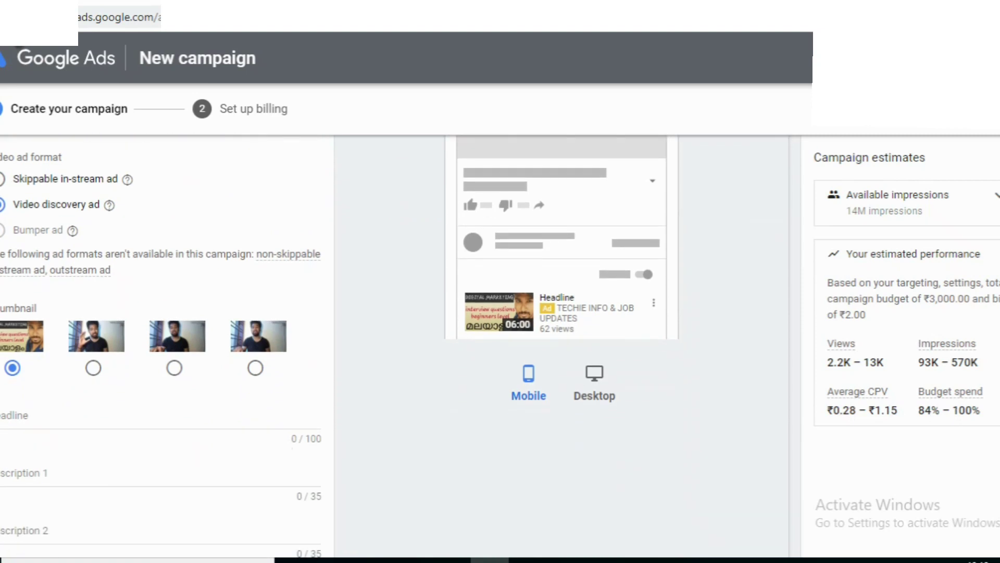
pyautogui.scroll(-1, 339, 349)
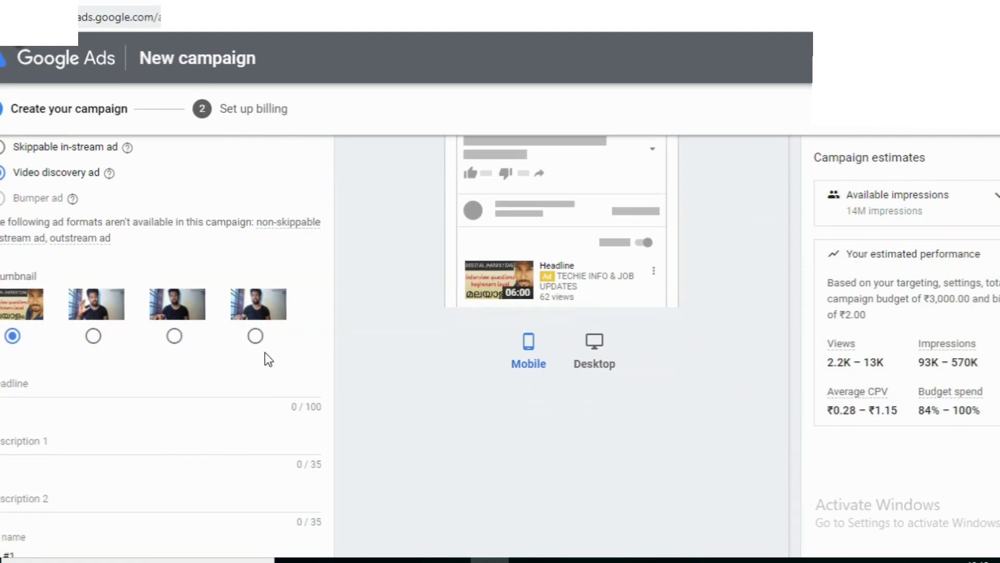
pyautogui.click(50, 383)
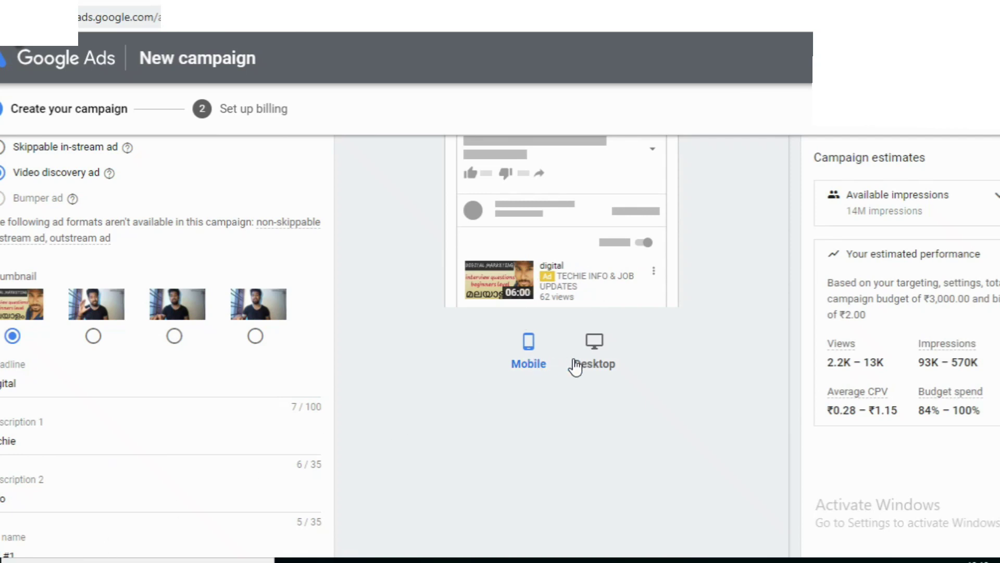
# Step: Preview the related ad in its desktop layout and return to the mobile preview
pyautogui.click(594, 360)
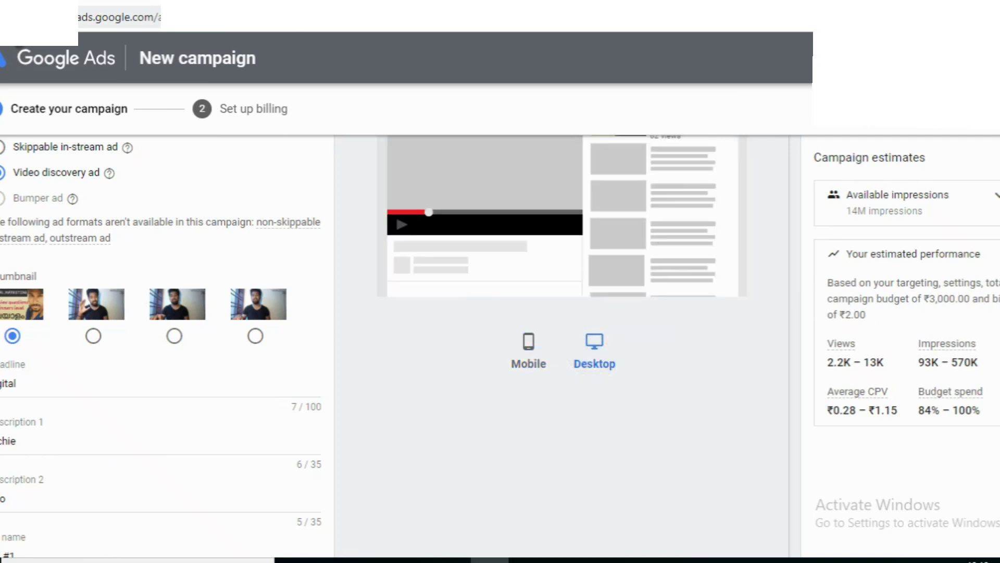
pyautogui.scroll(6, 396, 346)
pyautogui.scroll(-3, 396, 346)
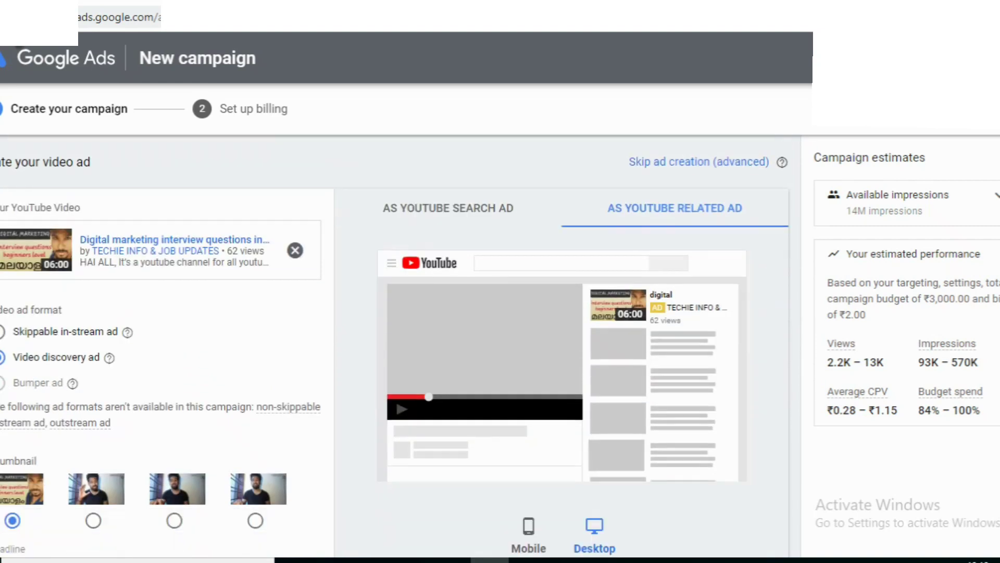
pyautogui.click(536, 479)
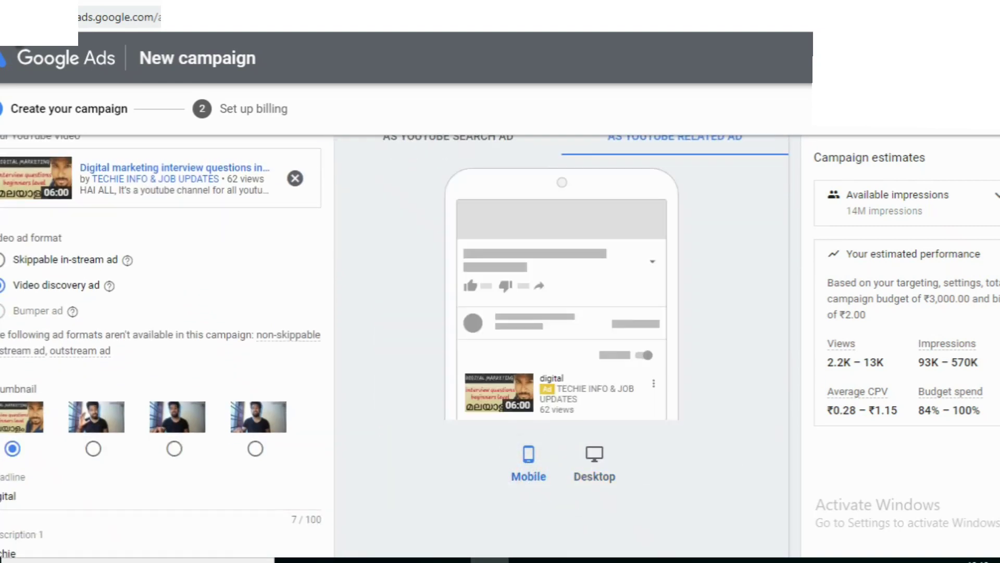
# Step: Create the campaign with the completed ad and continue to the billing setup
pyautogui.scroll(-6, 396, 354)
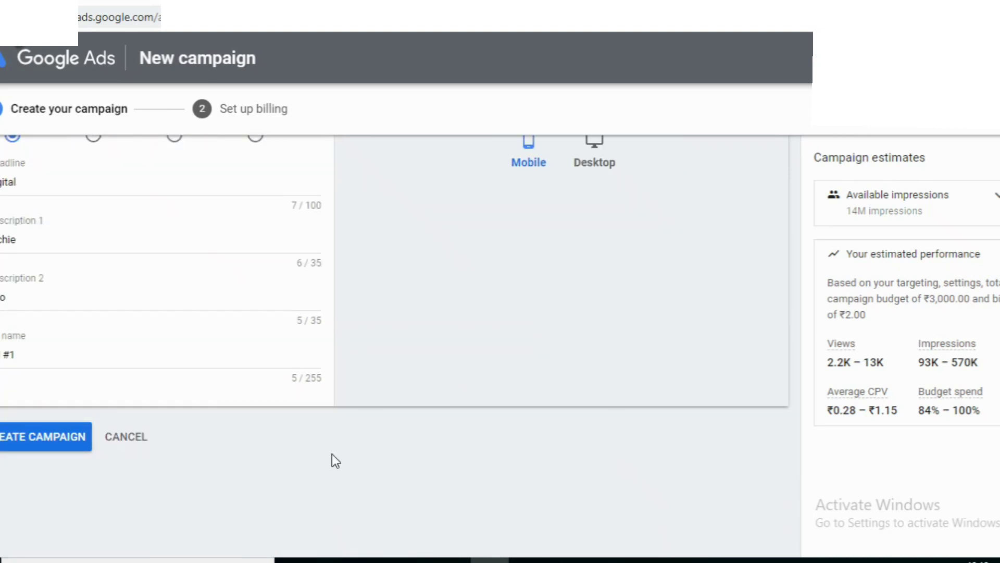
pyautogui.click(43, 442)
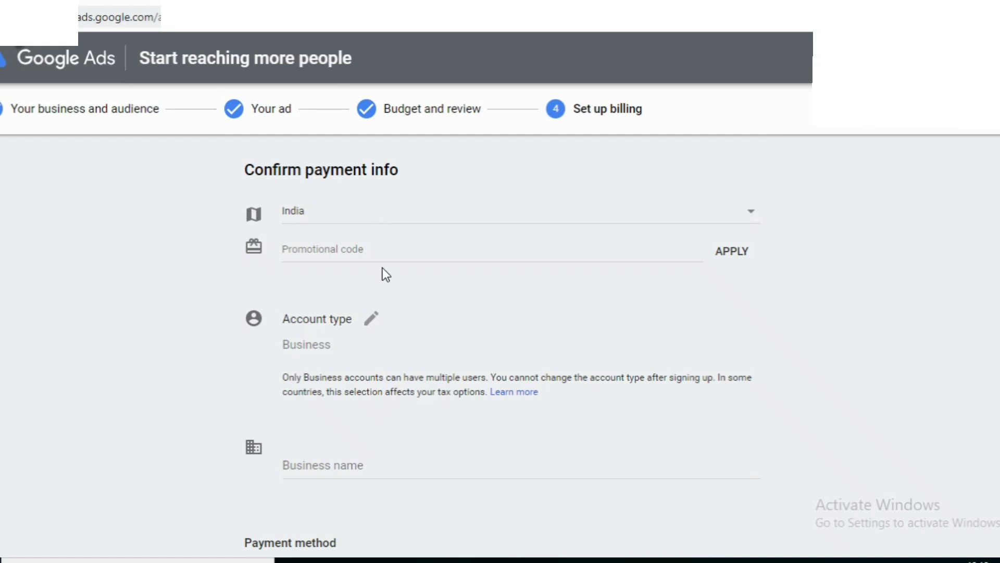
# Step: Check the account type choices in the payment info and keep Business selected
pyautogui.click(320, 345)
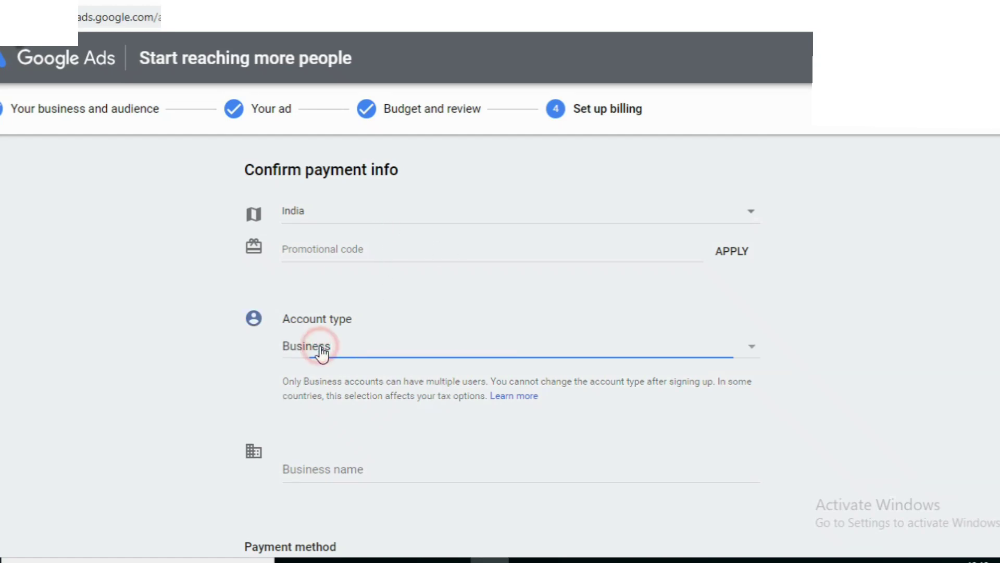
pyautogui.click(759, 350)
pyautogui.click(833, 311)
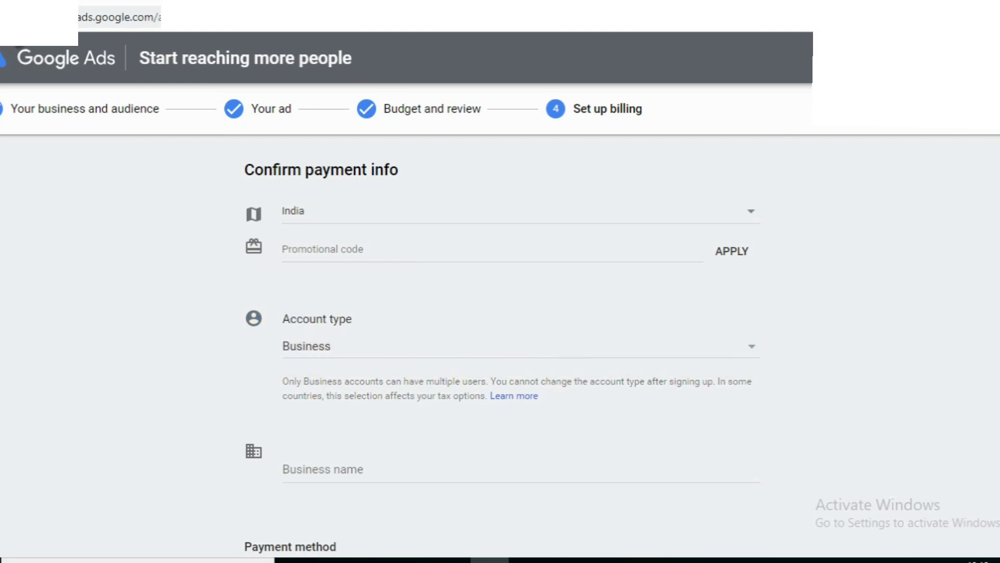
# Step: Agree to the Google Ads terms and conditions and try to submit the payment info without business name or card details
pyautogui.scroll(-6, 500, 313)
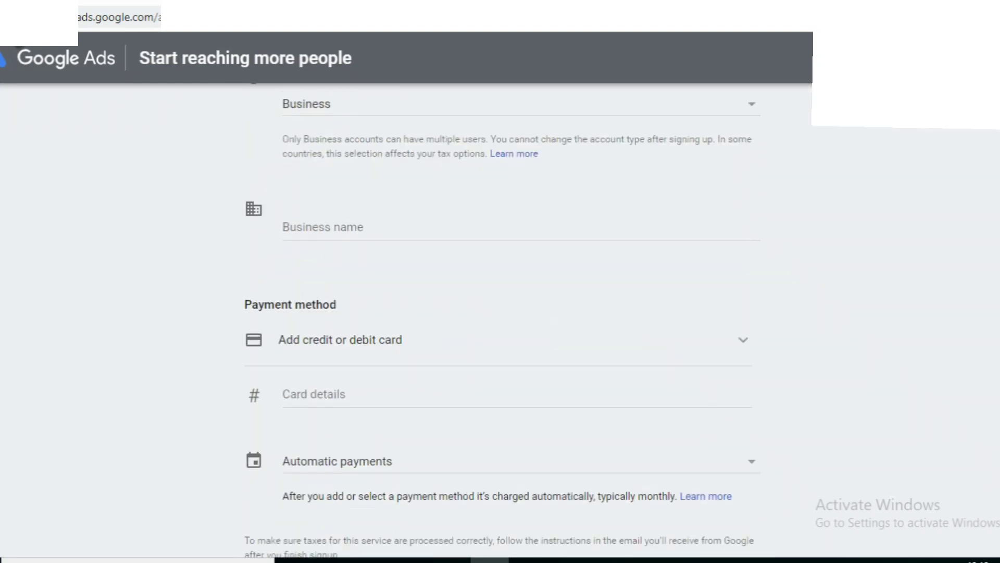
pyautogui.scroll(-2, 268, 472)
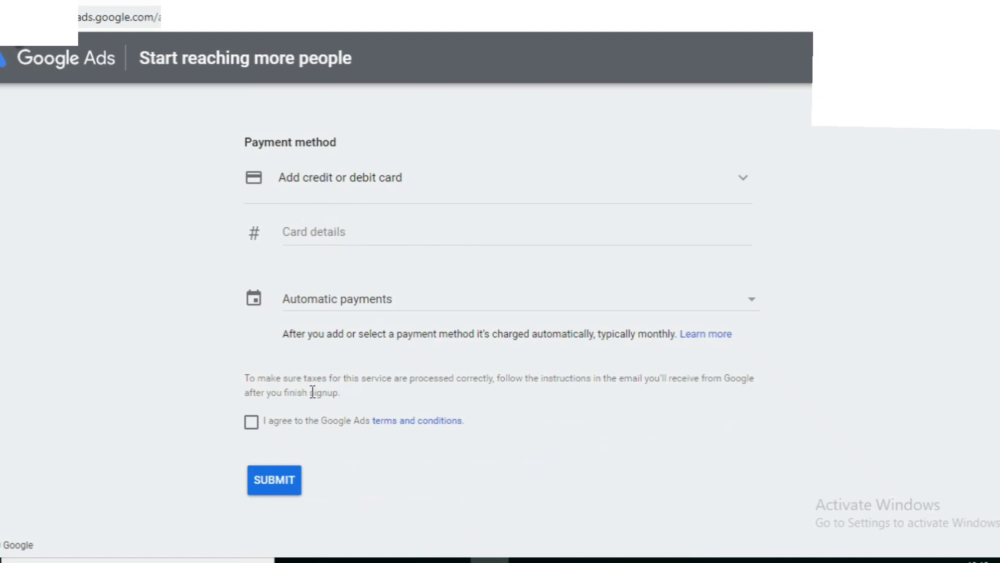
pyautogui.click(252, 421)
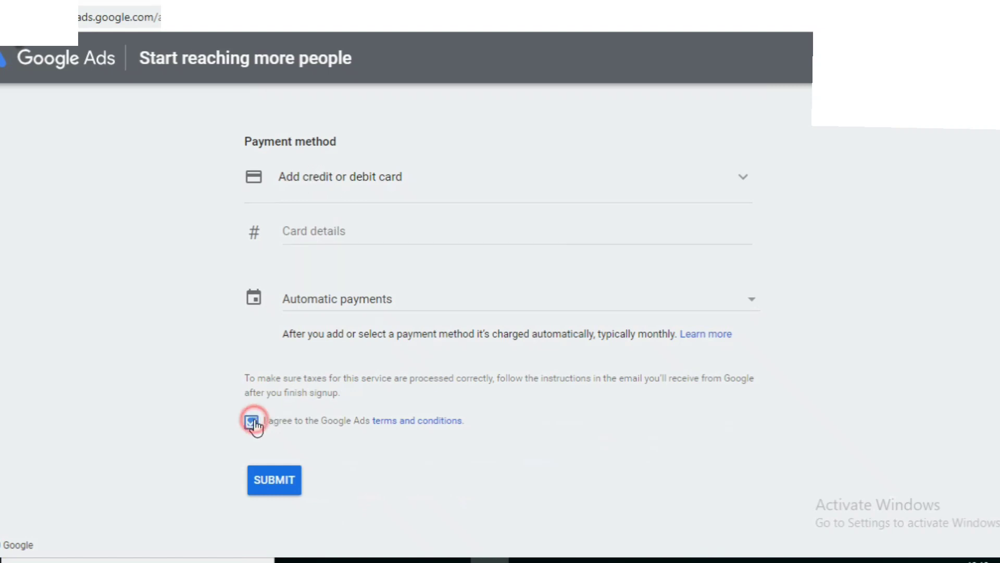
pyautogui.click(273, 475)
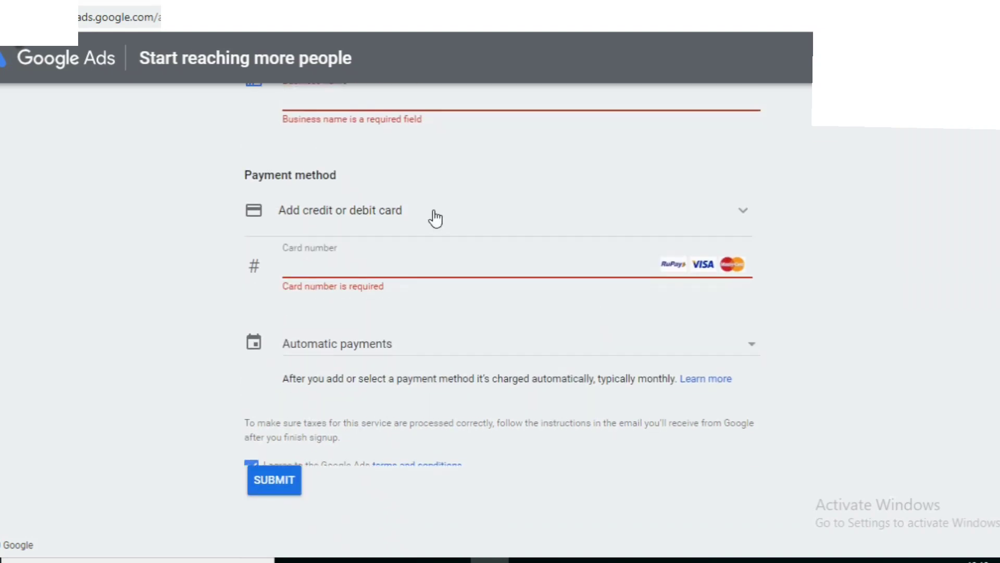